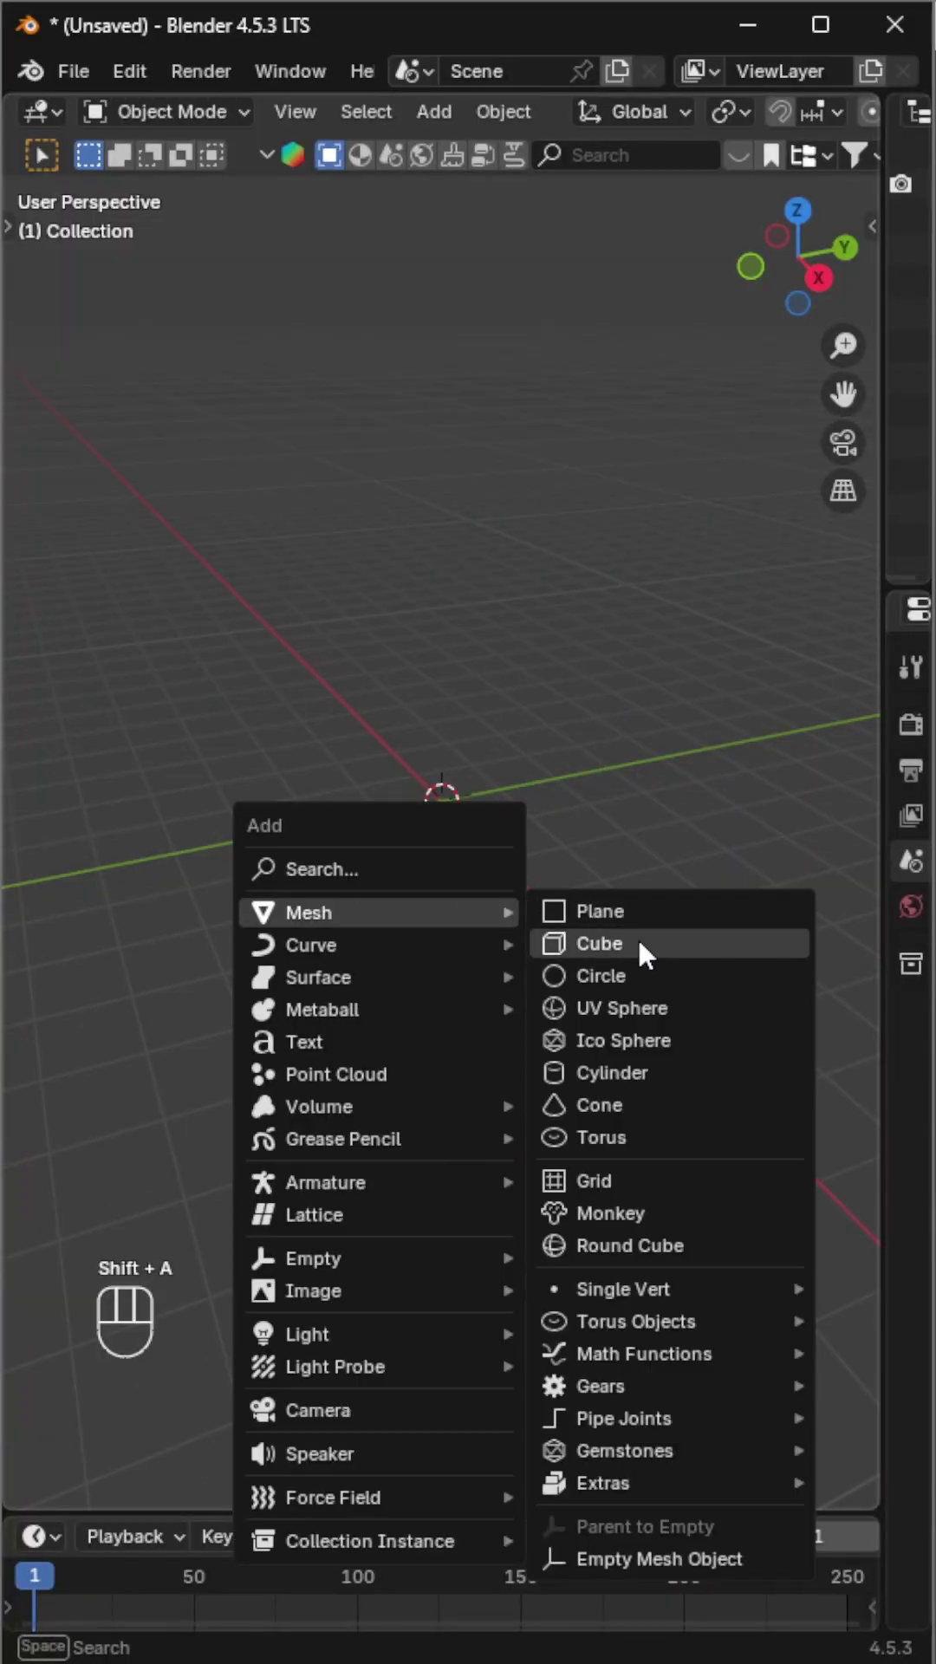
- Add a cube and flatten it along Z into a thin slab
left_click(639, 939)
key("z")
key("s")
key("z")
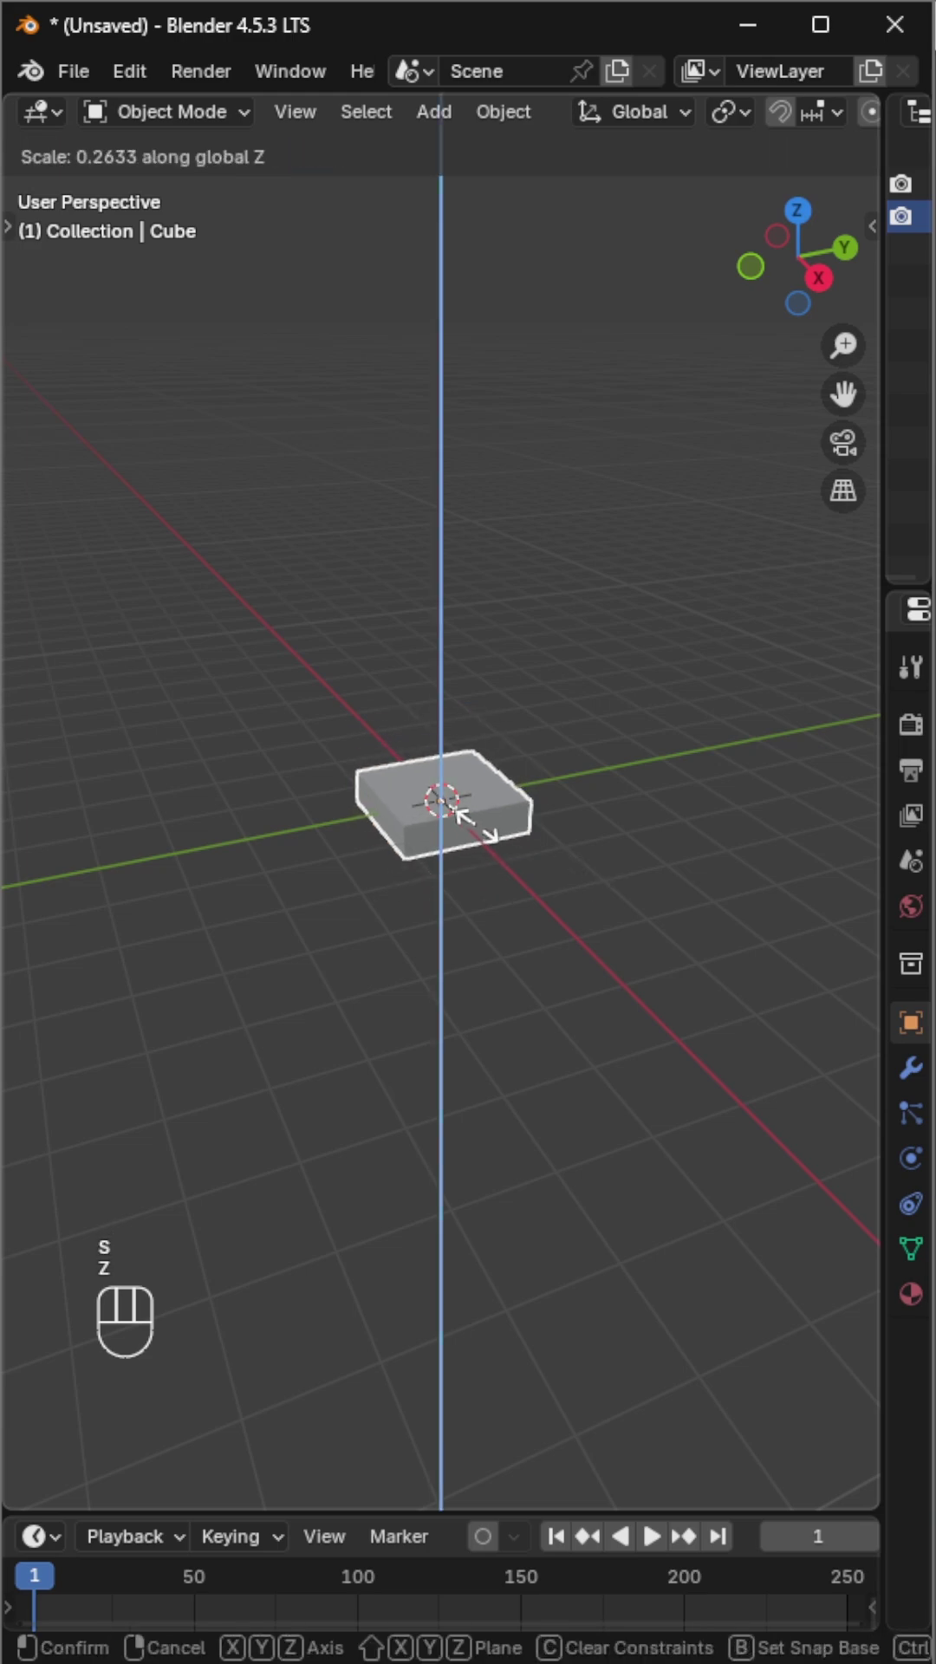
left_click(458, 813)
scroll(506, 866, "up", 3)
- Delete the slab's top face in Edit Mode to open the tray
key("Tab")
key("3")
key("x")
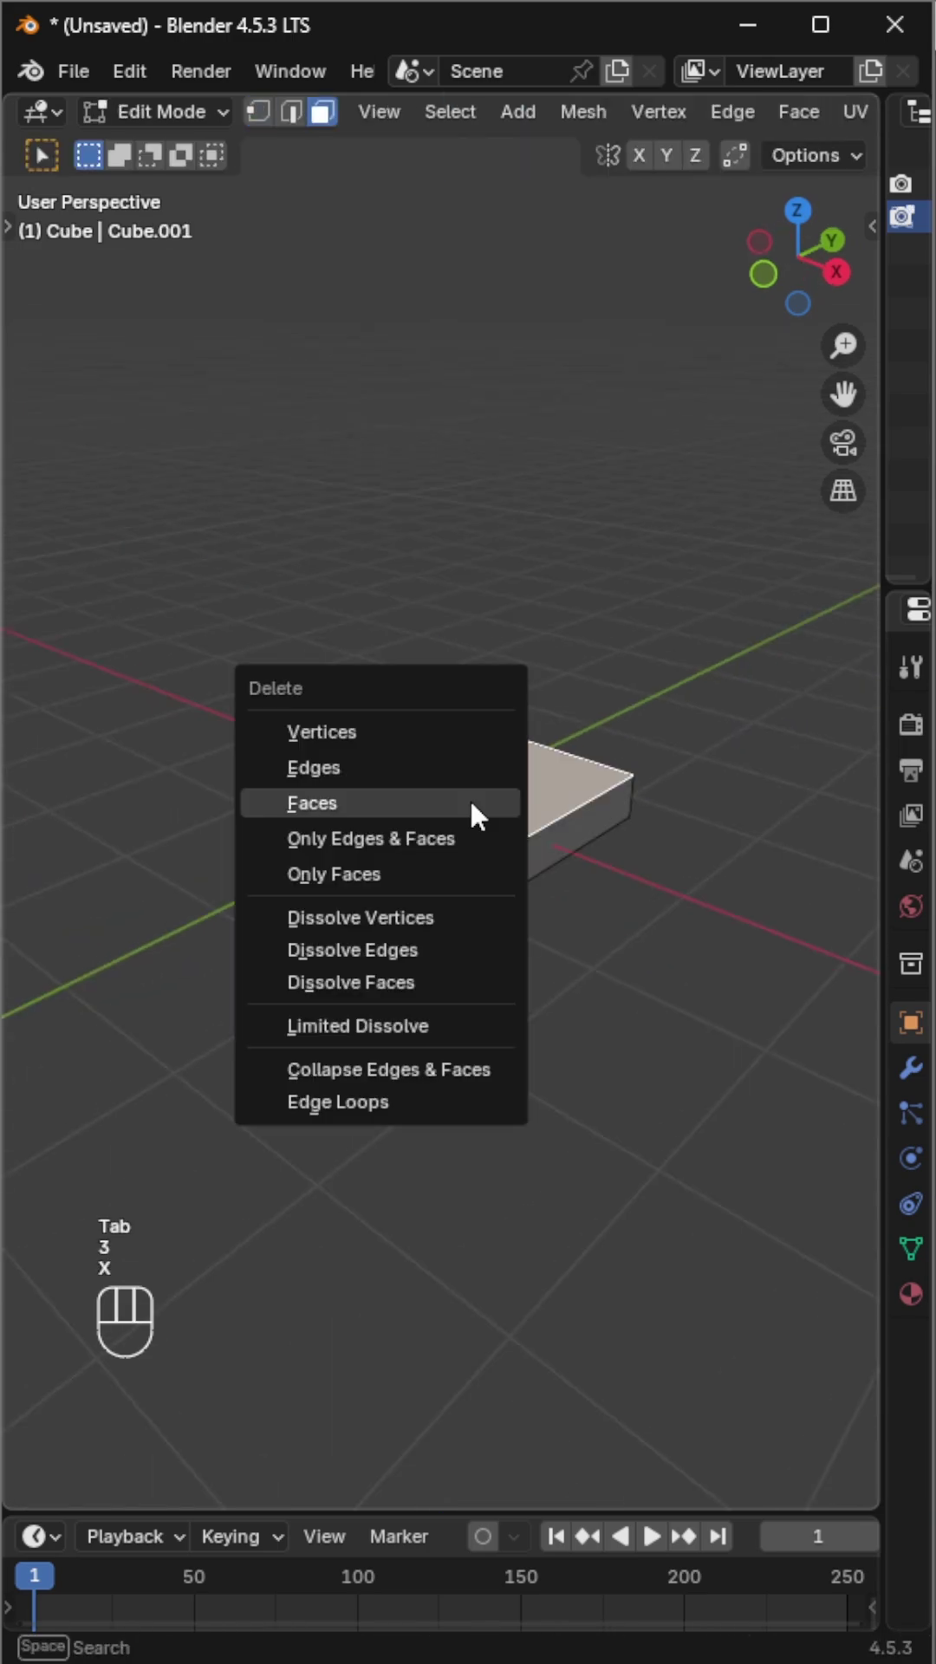
left_click(472, 816)
middle_click_drag(495, 846, 549, 893)
- Give the tray a Passive rigid body with the Mesh collision shape
left_click_drag(881, 899, 406, 898)
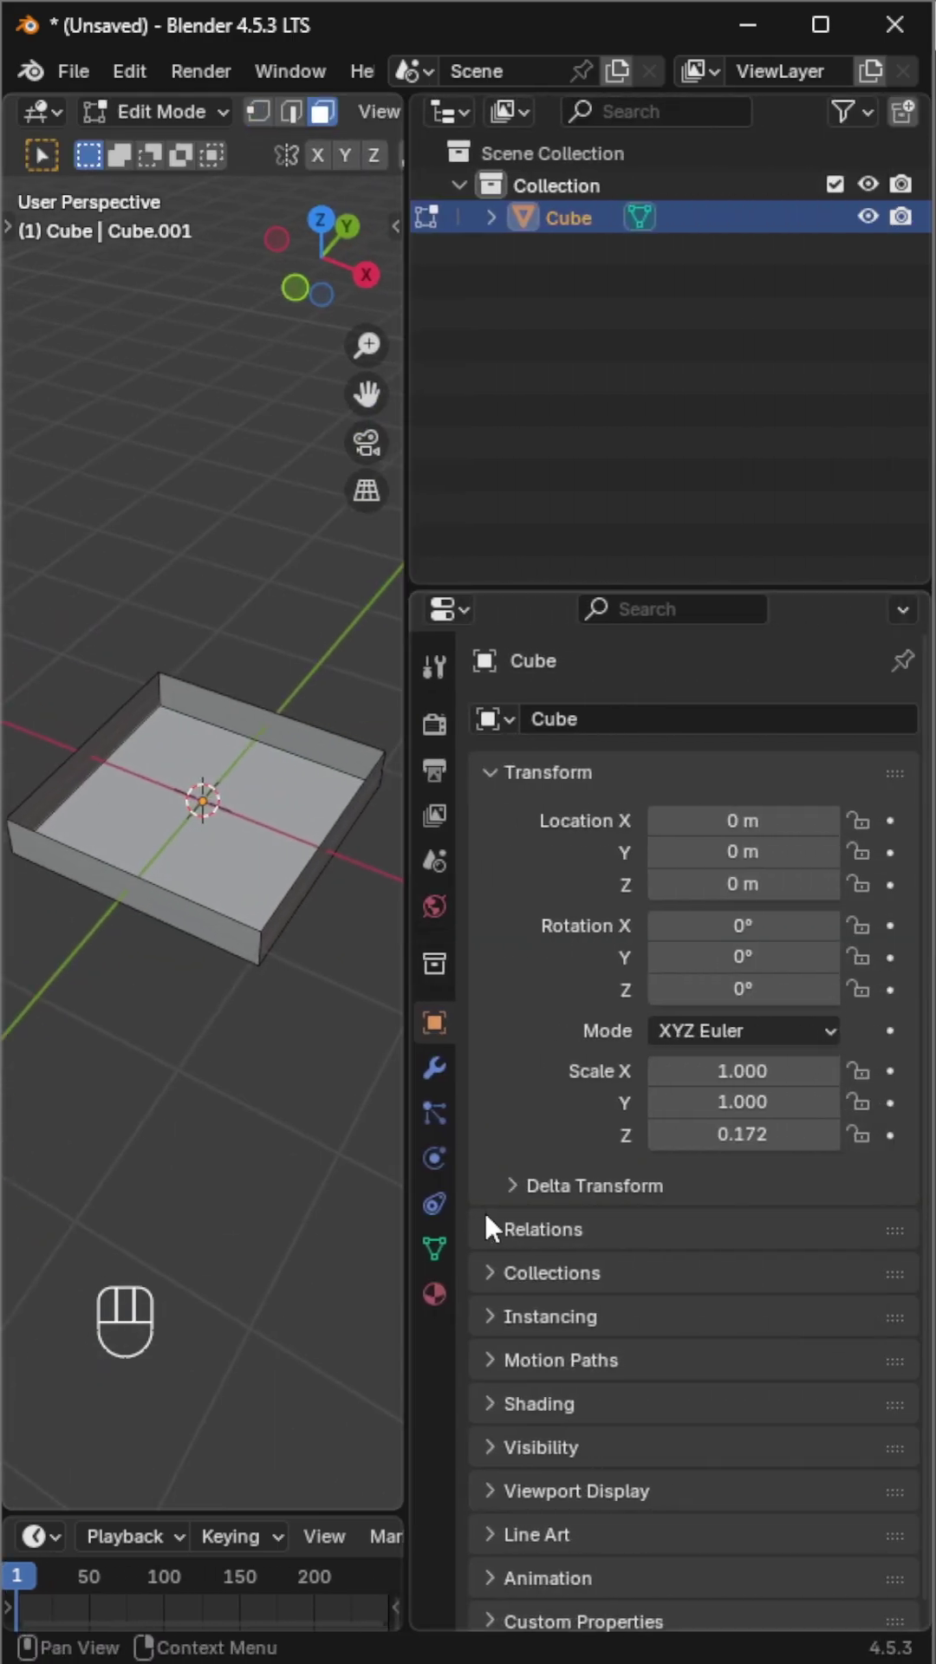
left_click(434, 1203)
left_click(807, 790)
left_click(755, 928)
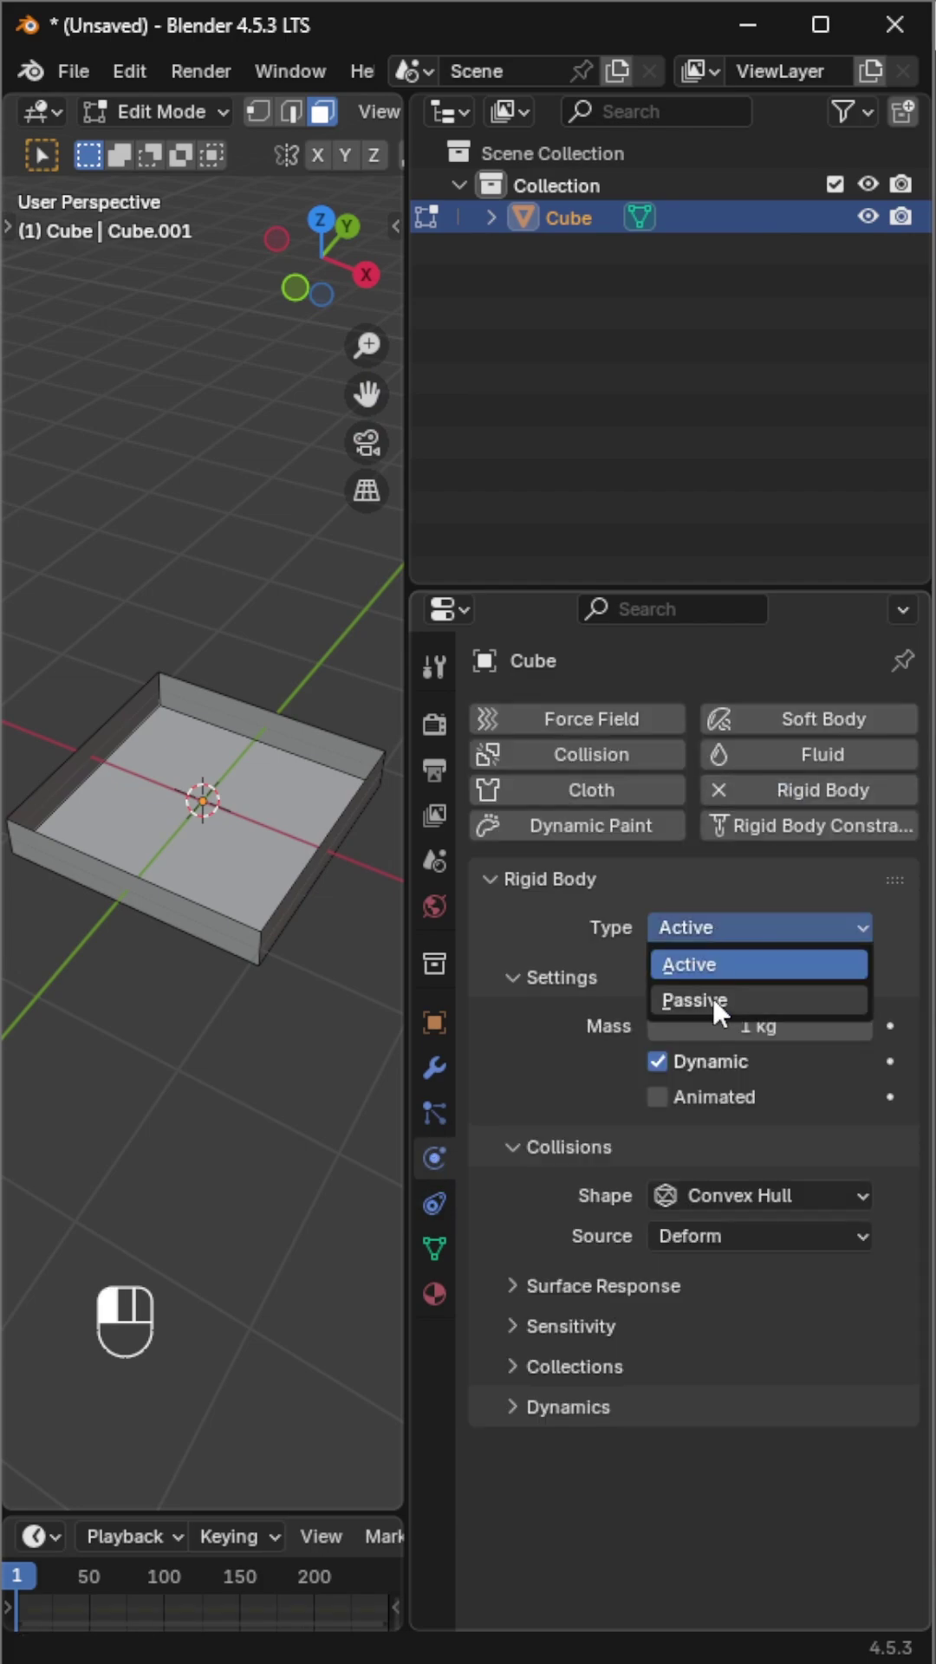
left_click(713, 997)
left_click(734, 1126)
left_click(730, 1374)
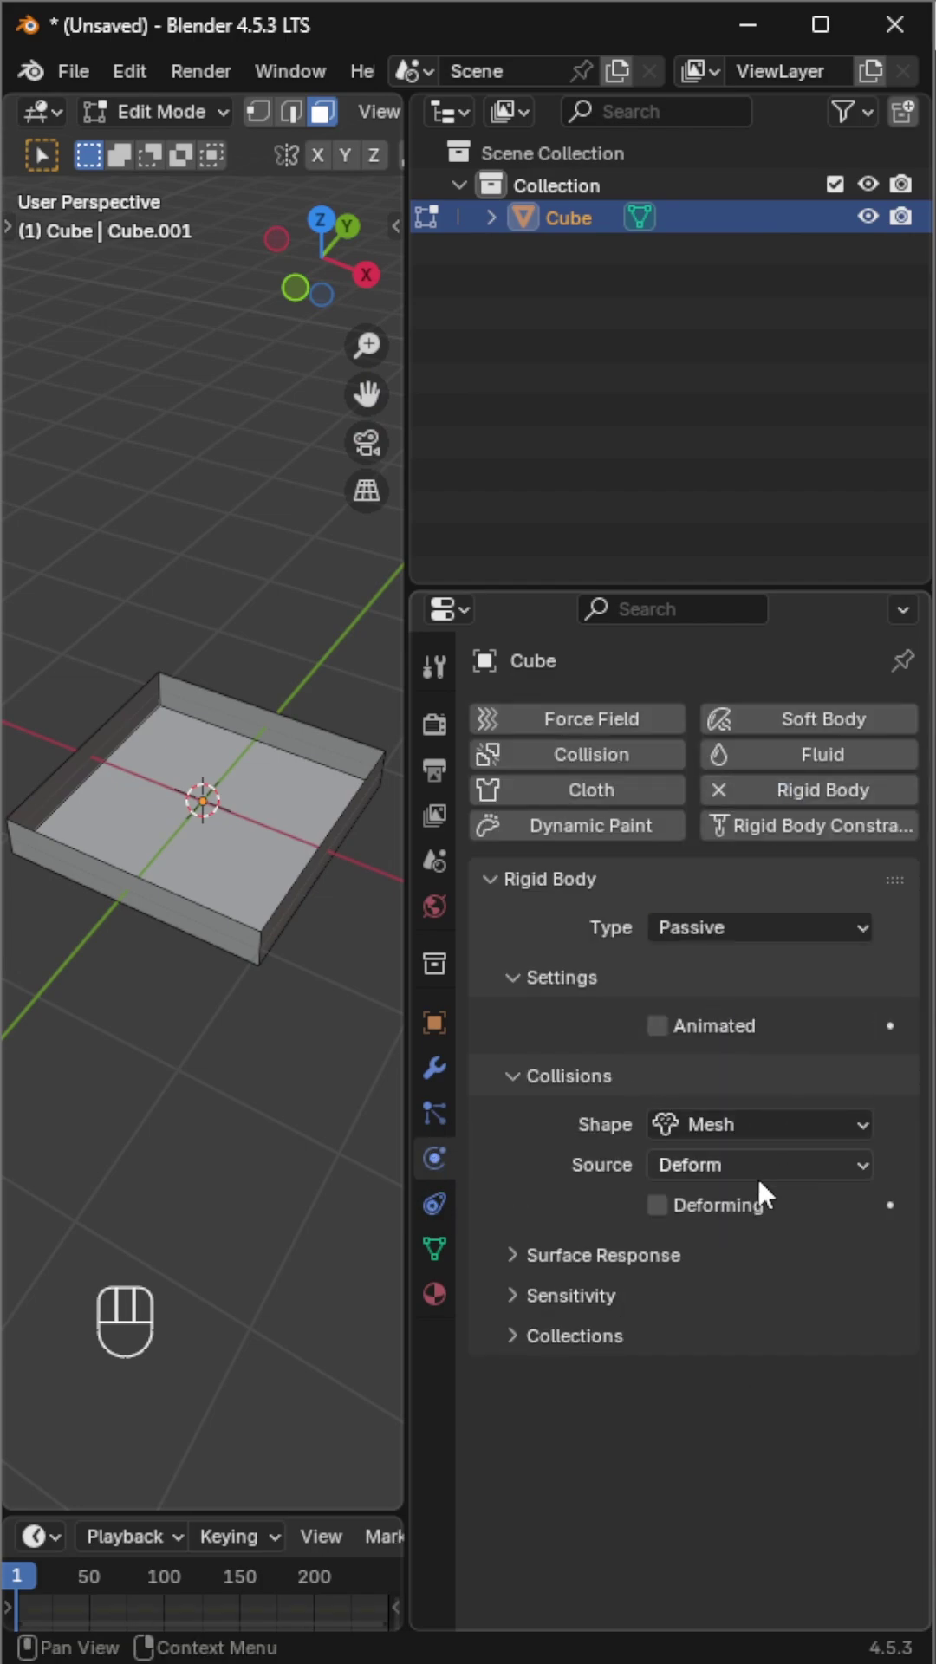
- Set the tray's surface friction to 0.9 and expand its collision sensitivity settings
left_click(541, 1250)
left_click(748, 1302)
key("BackSpace")
type("0.9")
key("Return")
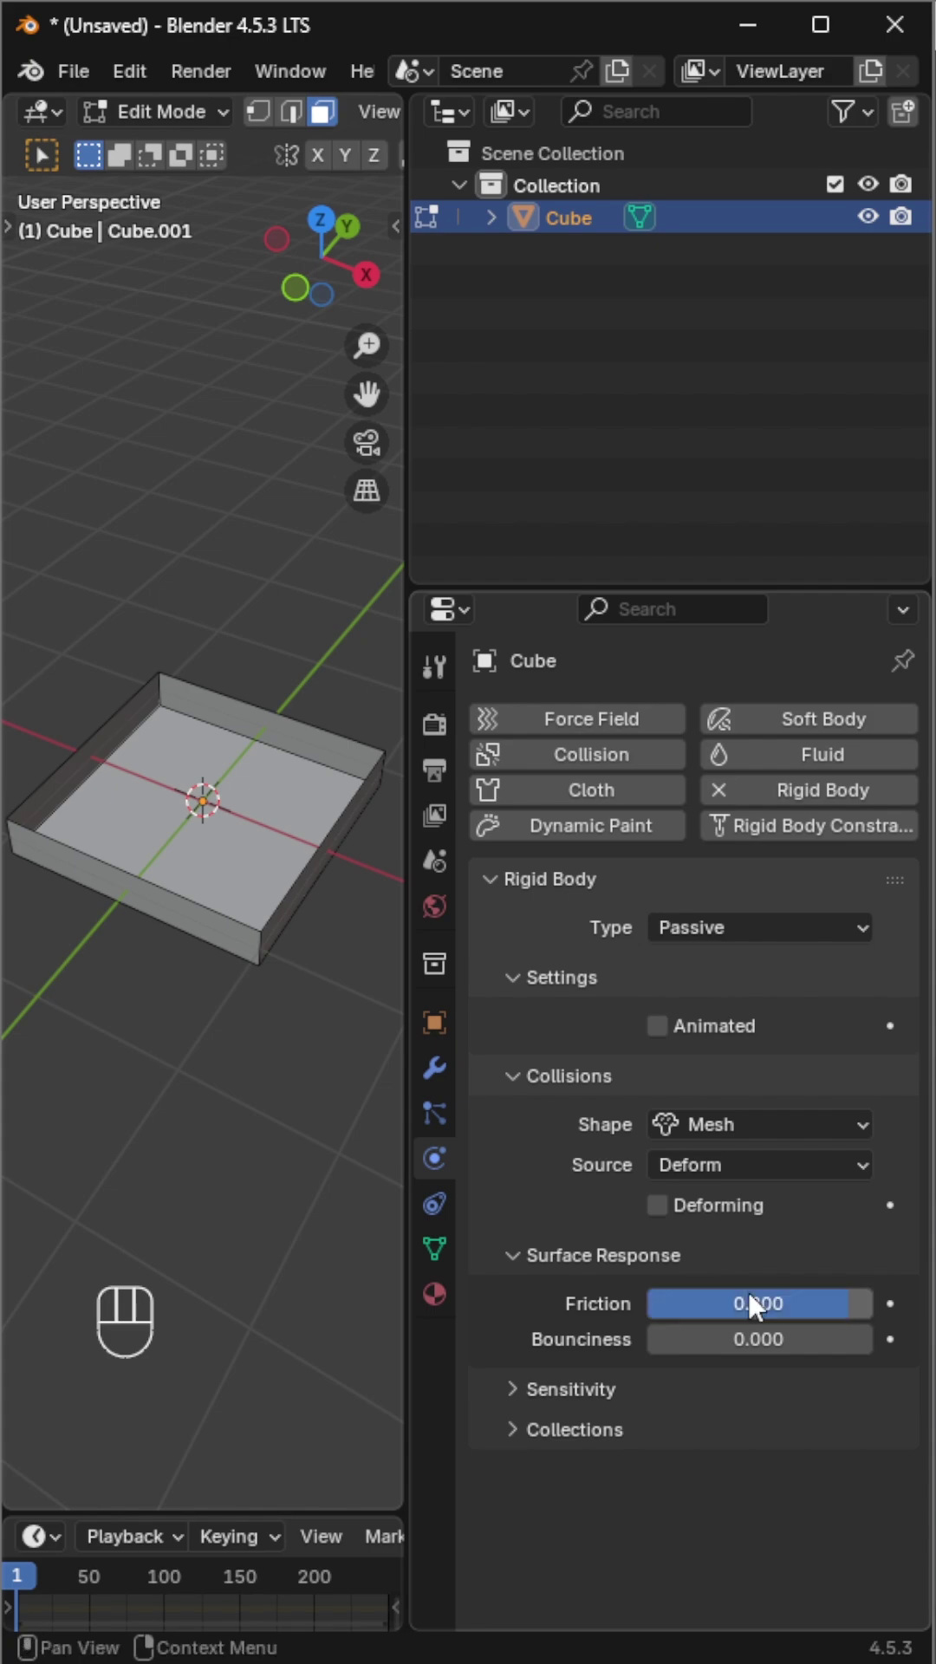
left_click(743, 1390)
left_click(740, 1444)
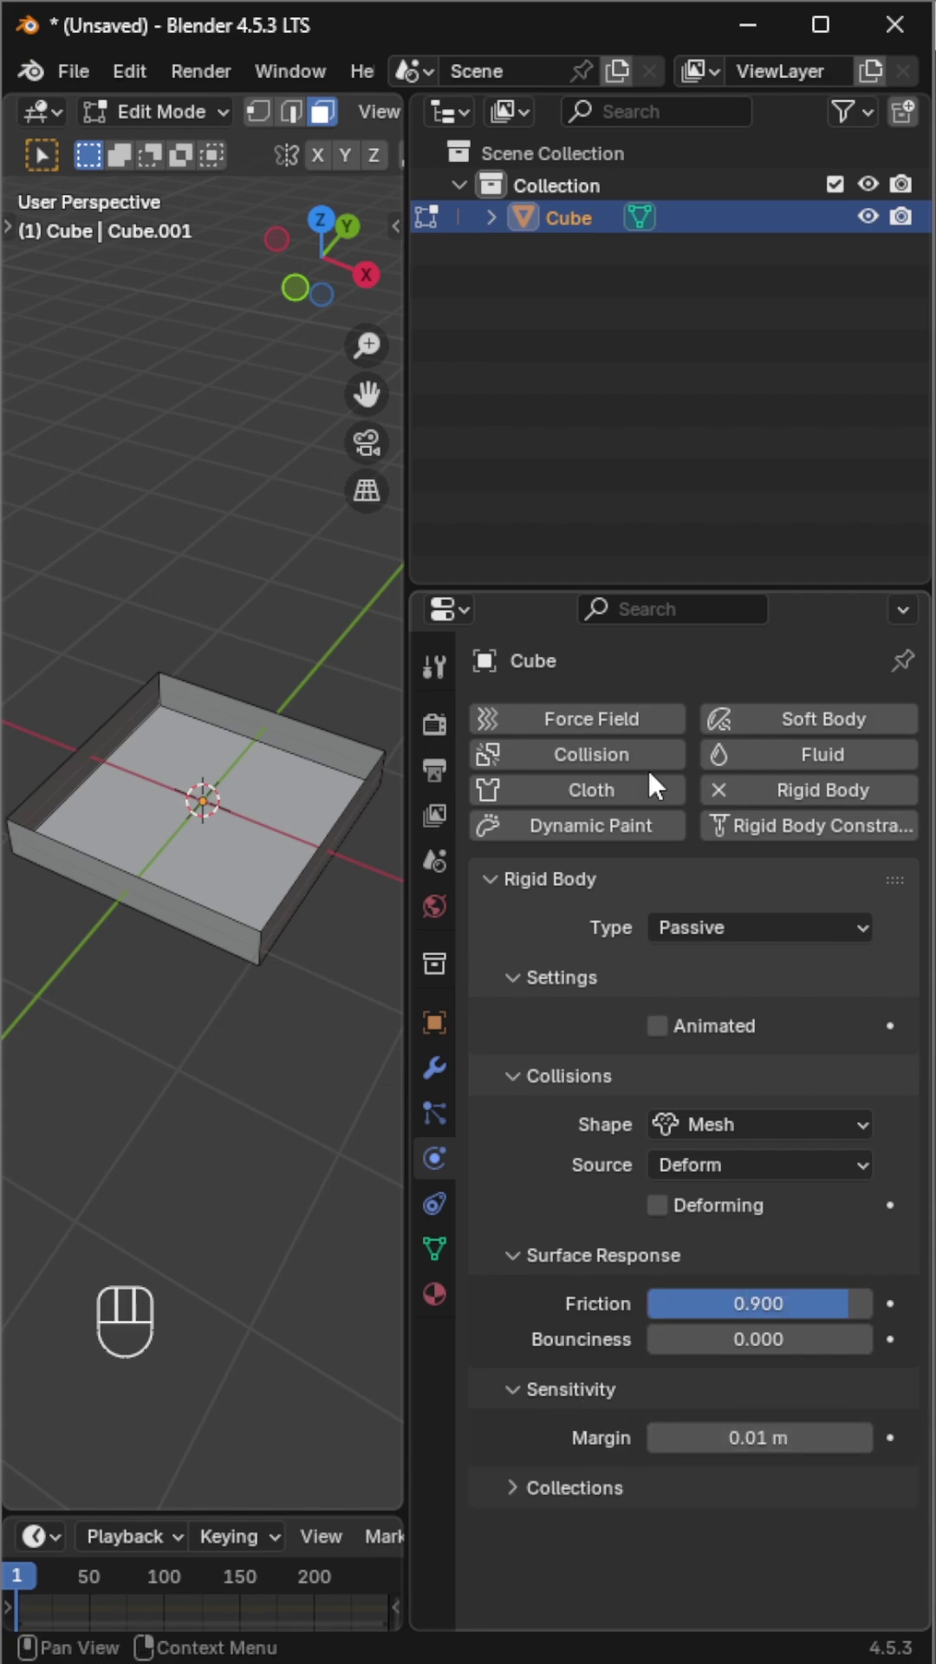
left_click_drag(406, 785, 880, 787)
- Add a scaled-down cube and lift it along Z above the tray
key("shift+a")
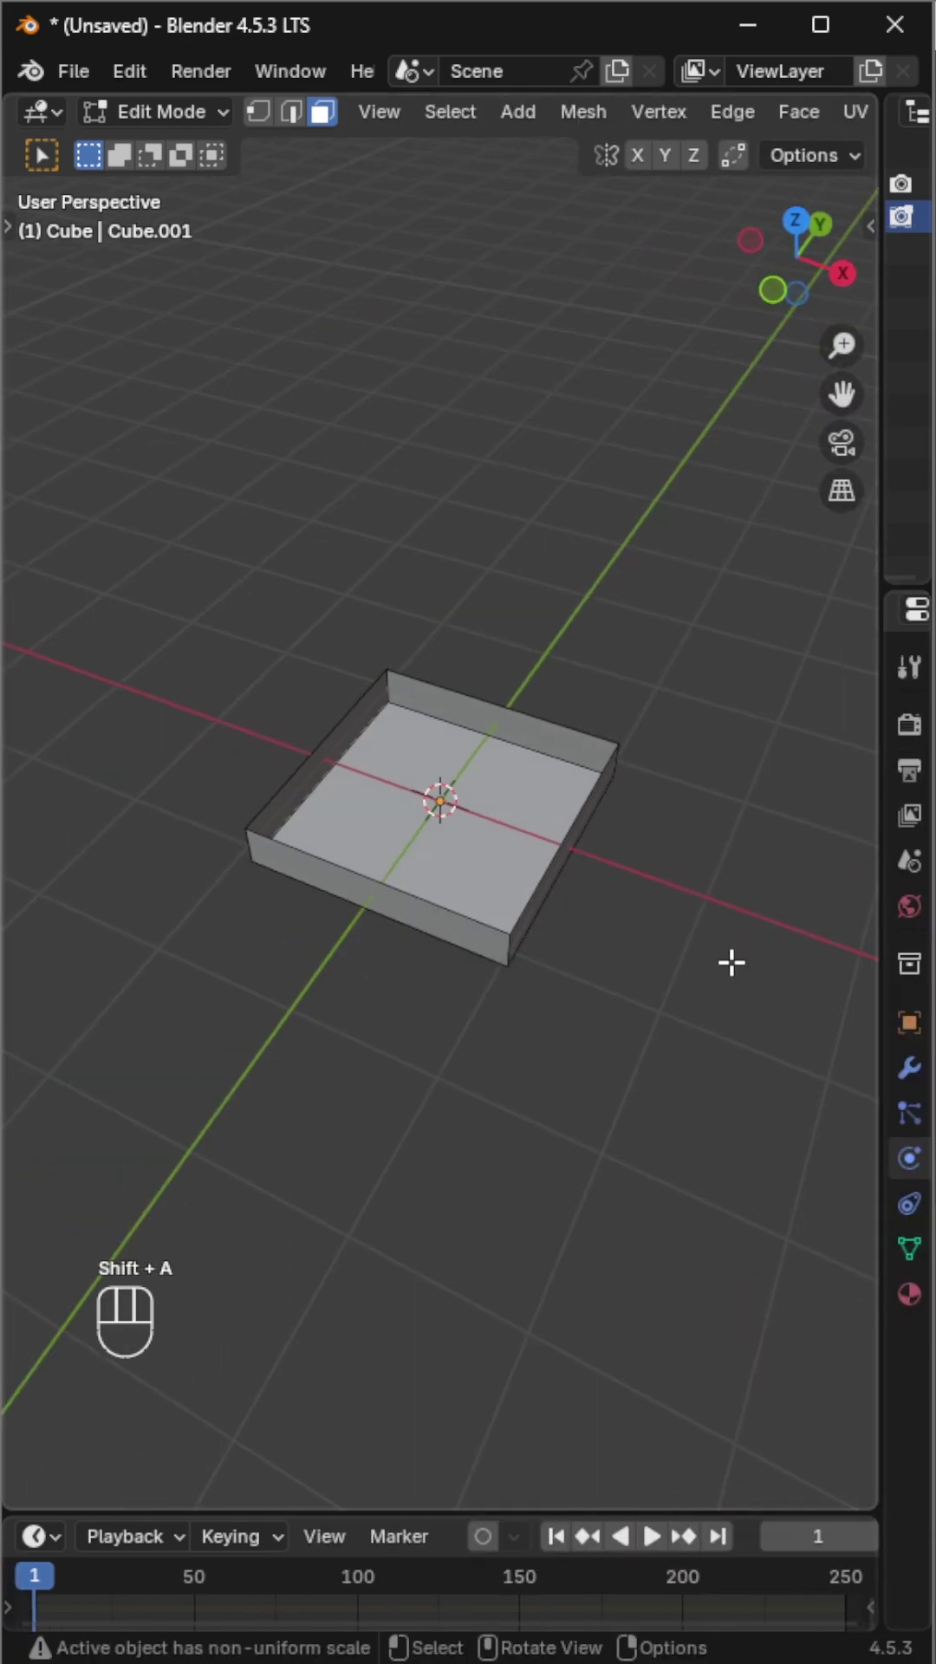
key("Tab")
key("shift+a")
left_click(143, 379)
key("s")
left_click(630, 1009)
scroll(631, 1010, "up", 5)
key("s")
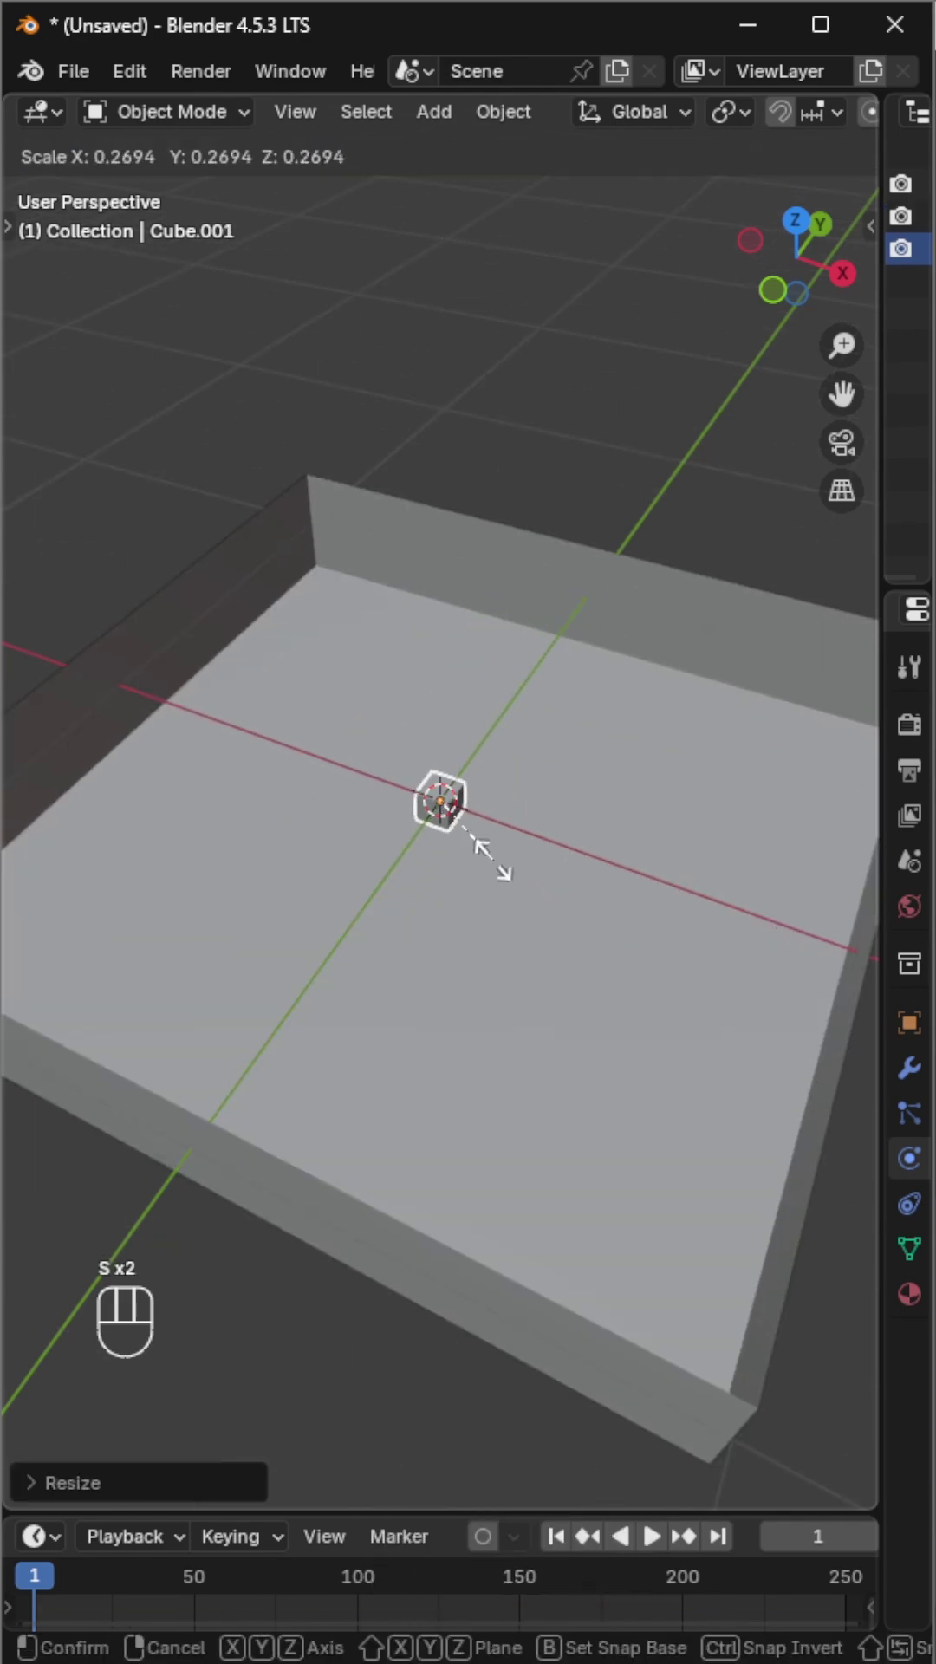
left_click(486, 869)
middle_click_drag(486, 870, 664, 1067)
key("g")
key("z")
left_click(780, 975)
- Give the small cube a Box-shaped rigid body with custom collision margin, then test-play
left_click_drag(880, 892, 431, 910)
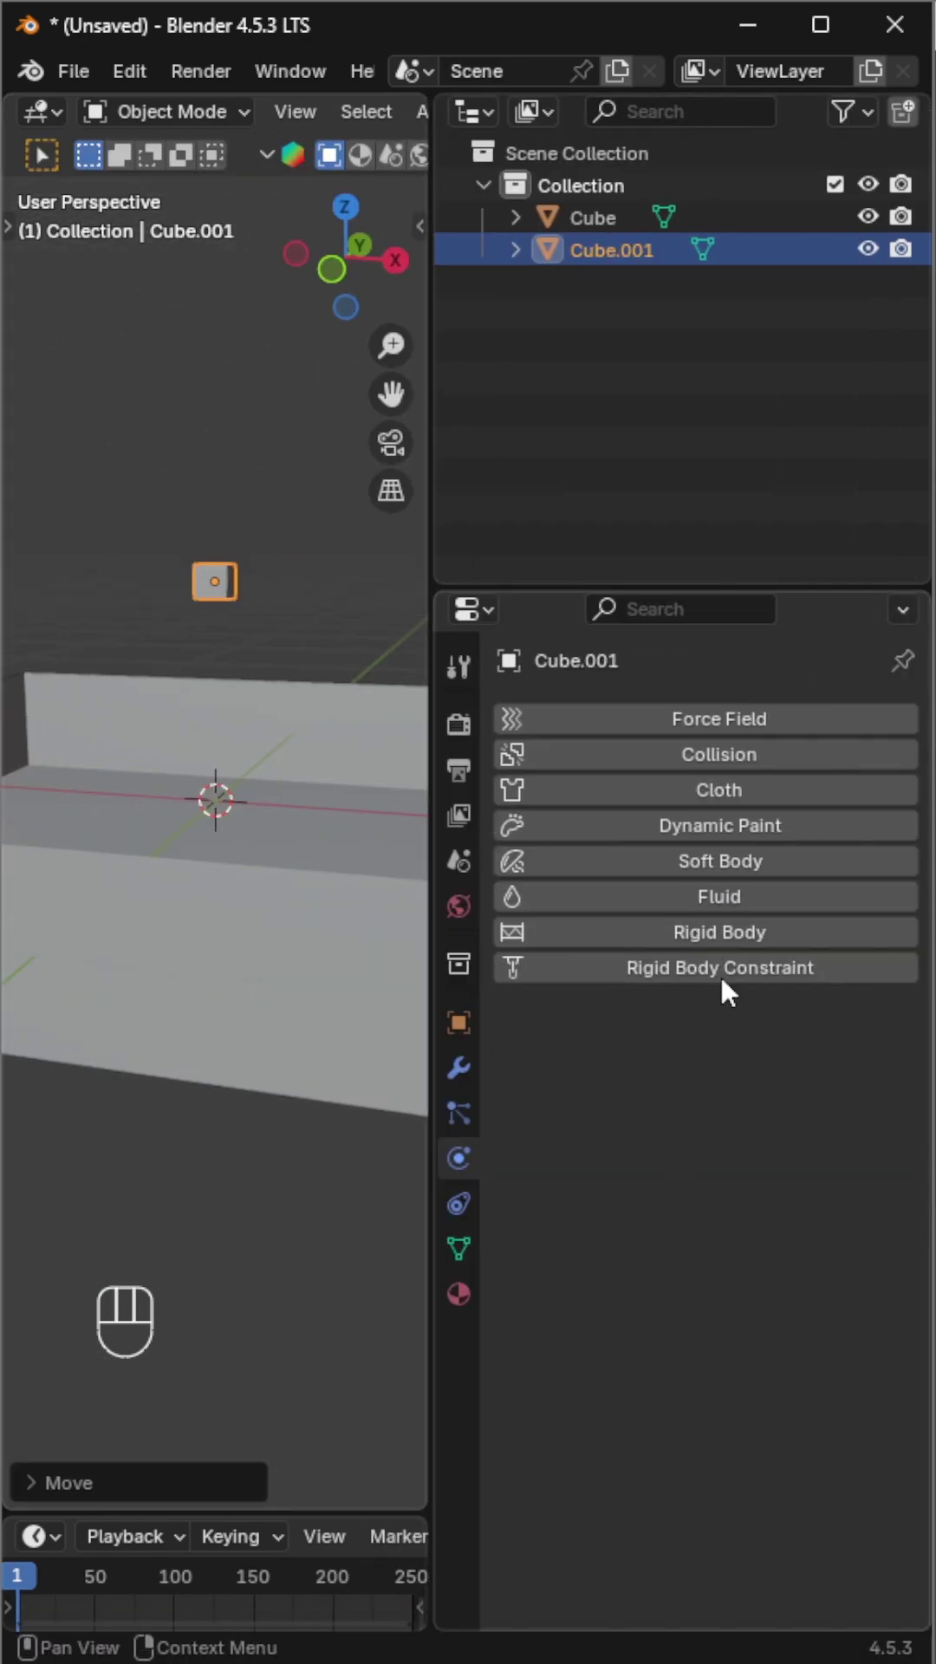
left_click(709, 934)
scroll(703, 936, "down", 2)
left_click(744, 1210)
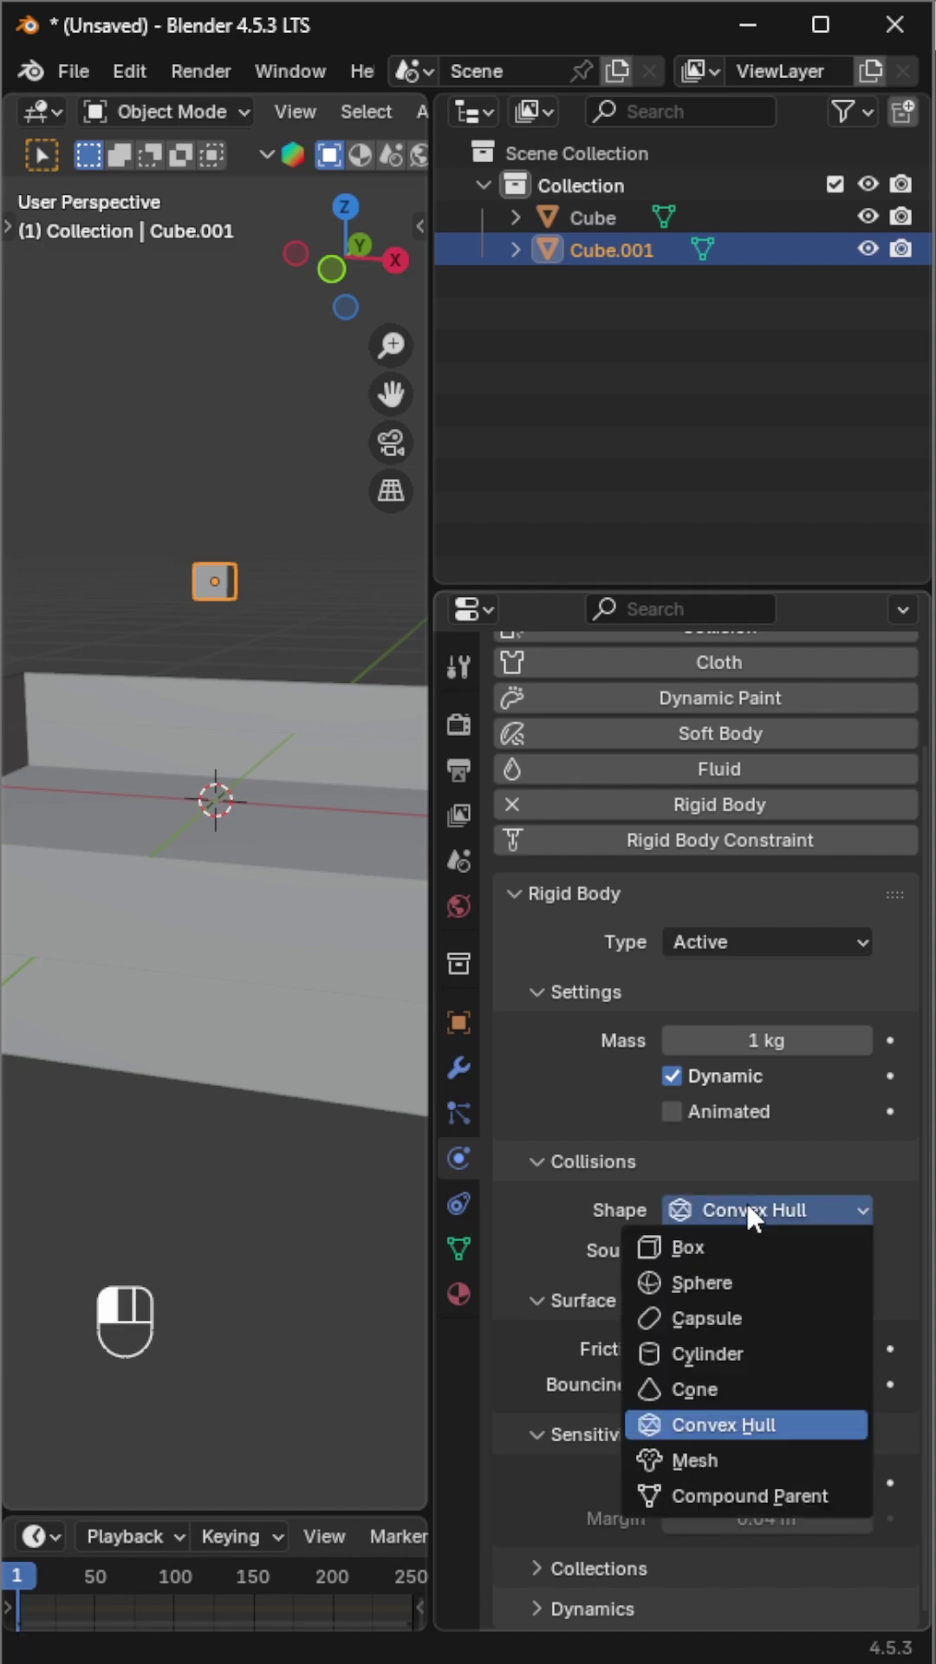
left_click(709, 1242)
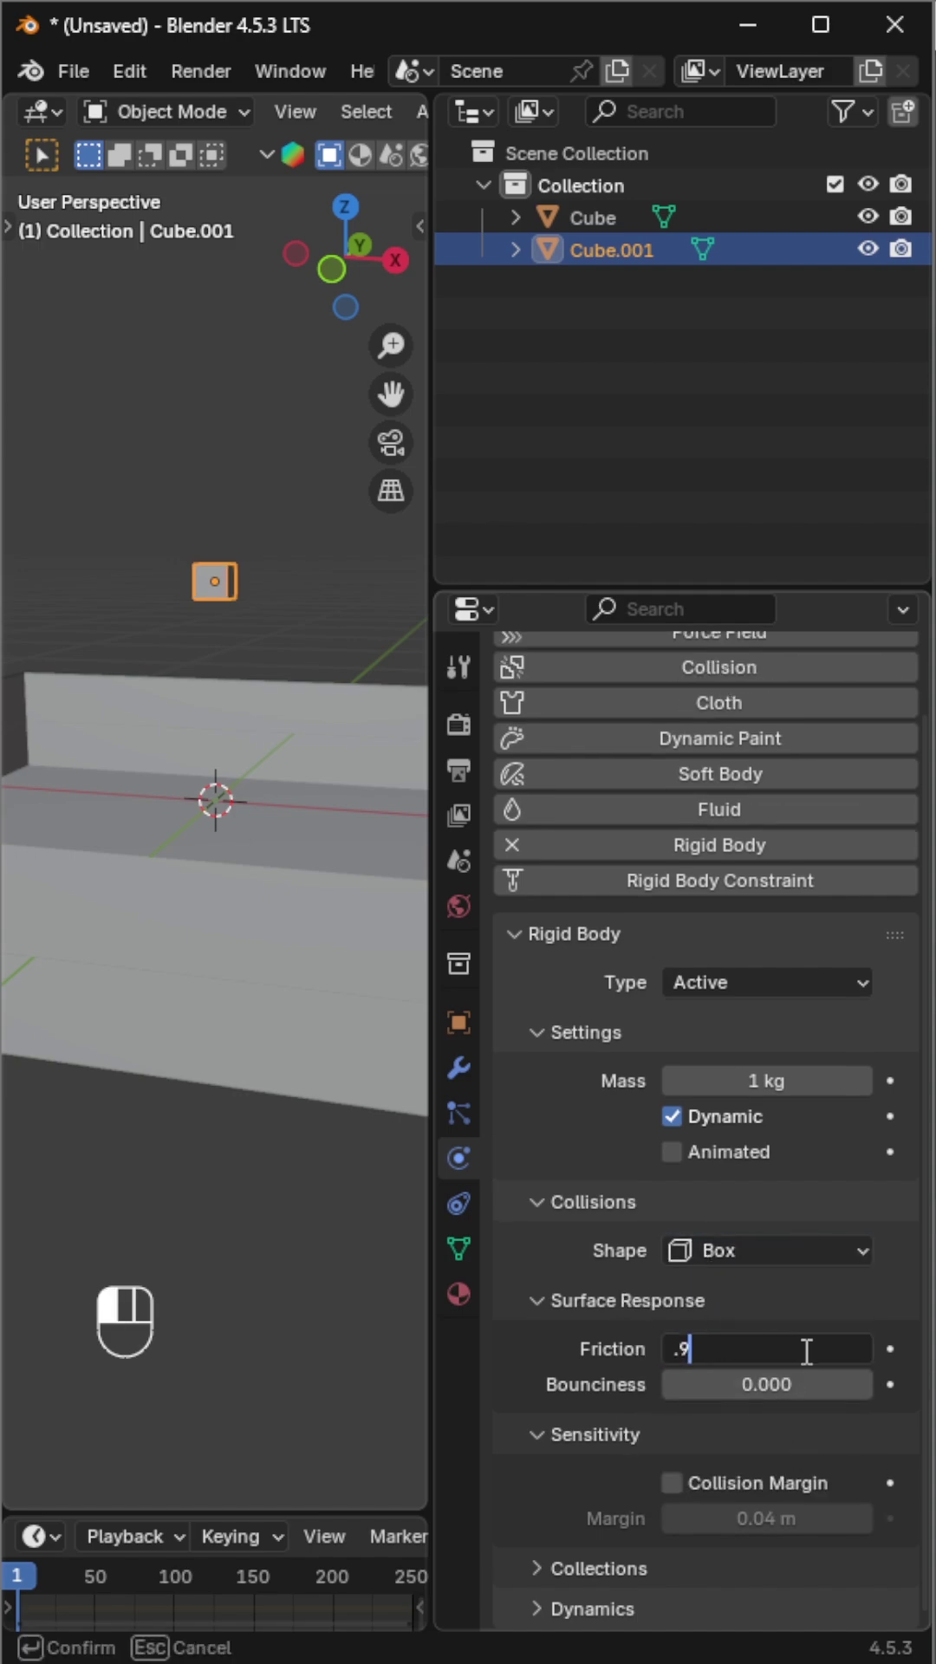
type("0.900")
left_click(672, 1483)
left_click(759, 1516)
type(".")
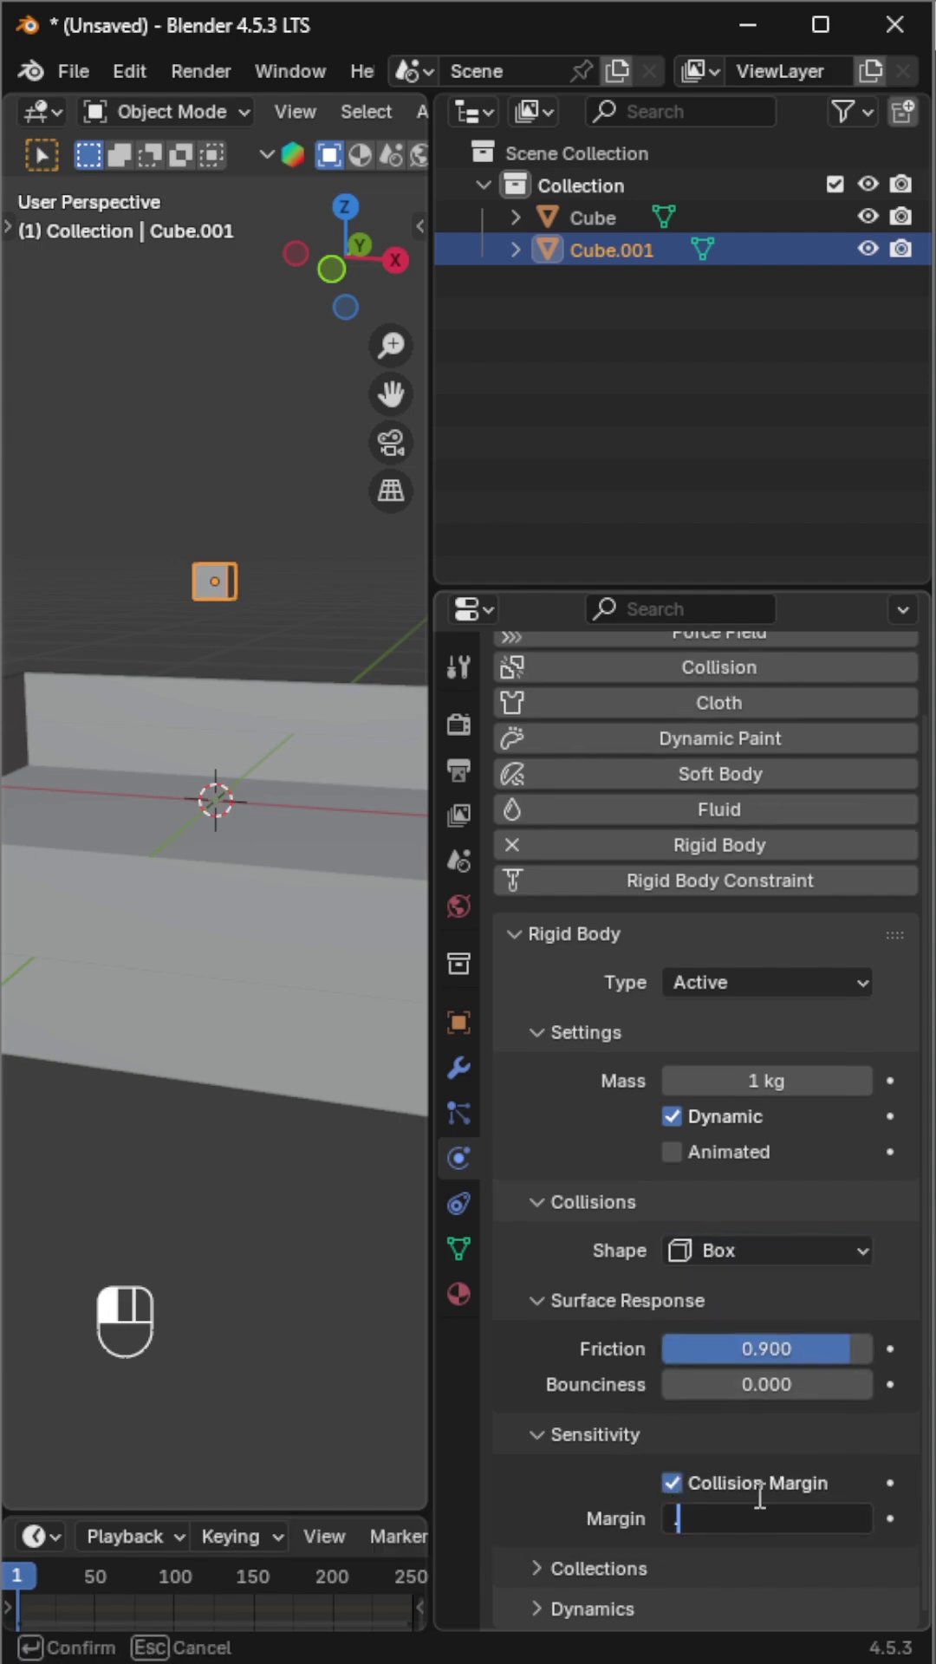
left_click_drag(430, 858, 881, 859)
left_click(652, 1535)
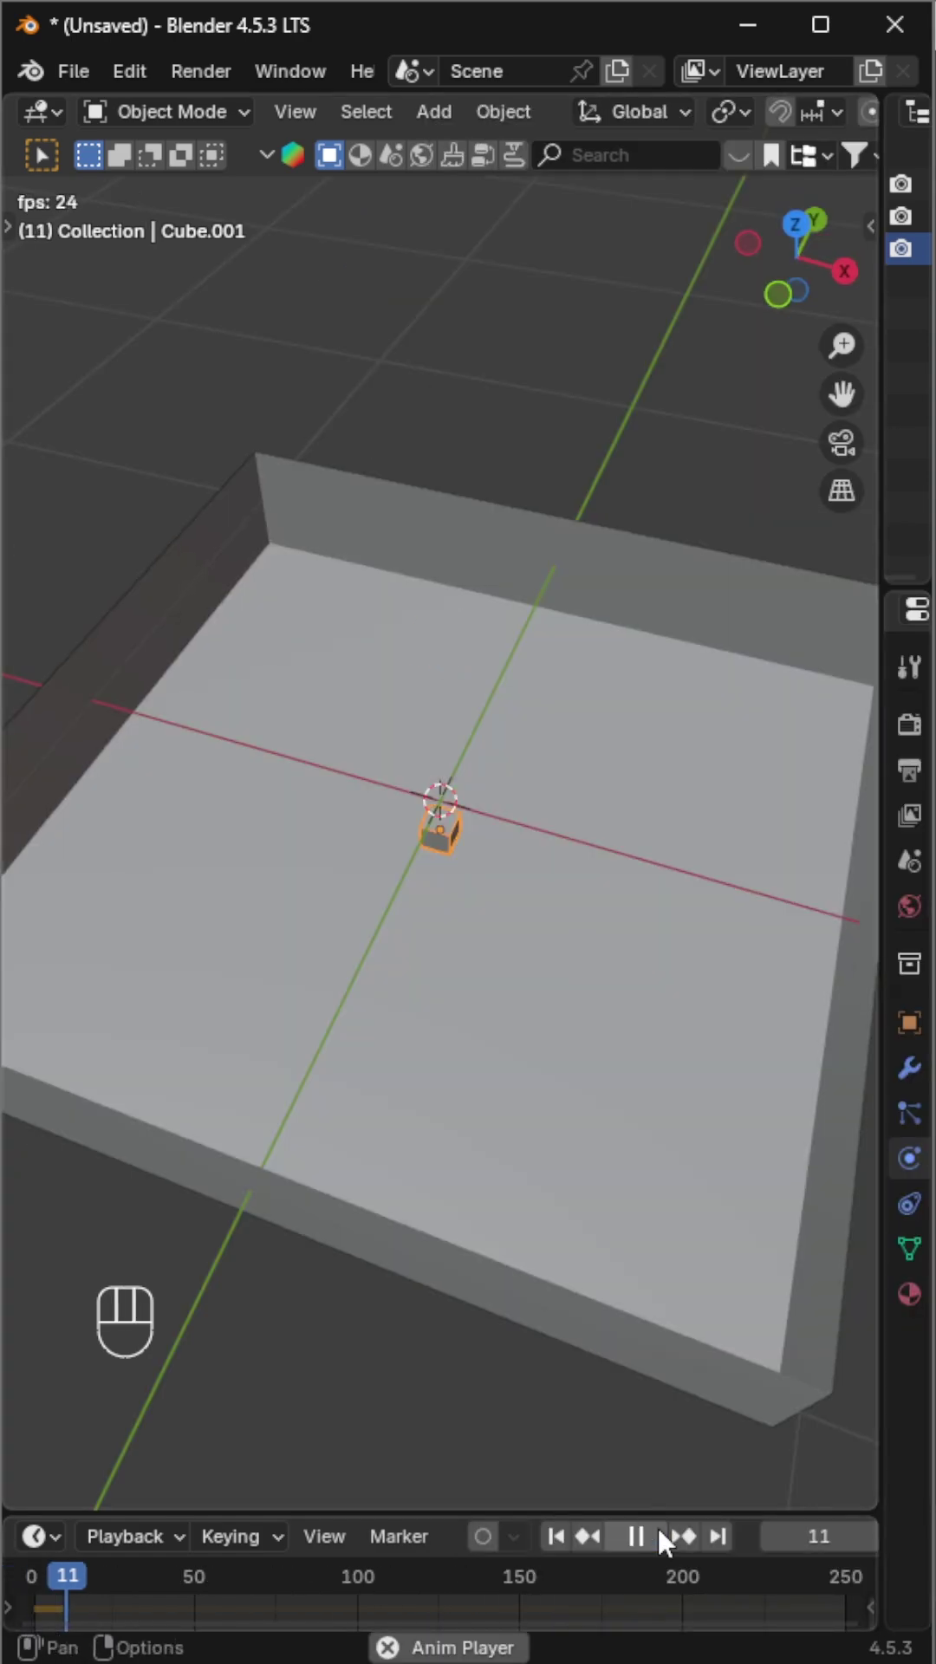
- Stop playback and import a drinks can model from the online asset library
key("Escape")
left_click(640, 159)
type("cane")
key("Return")
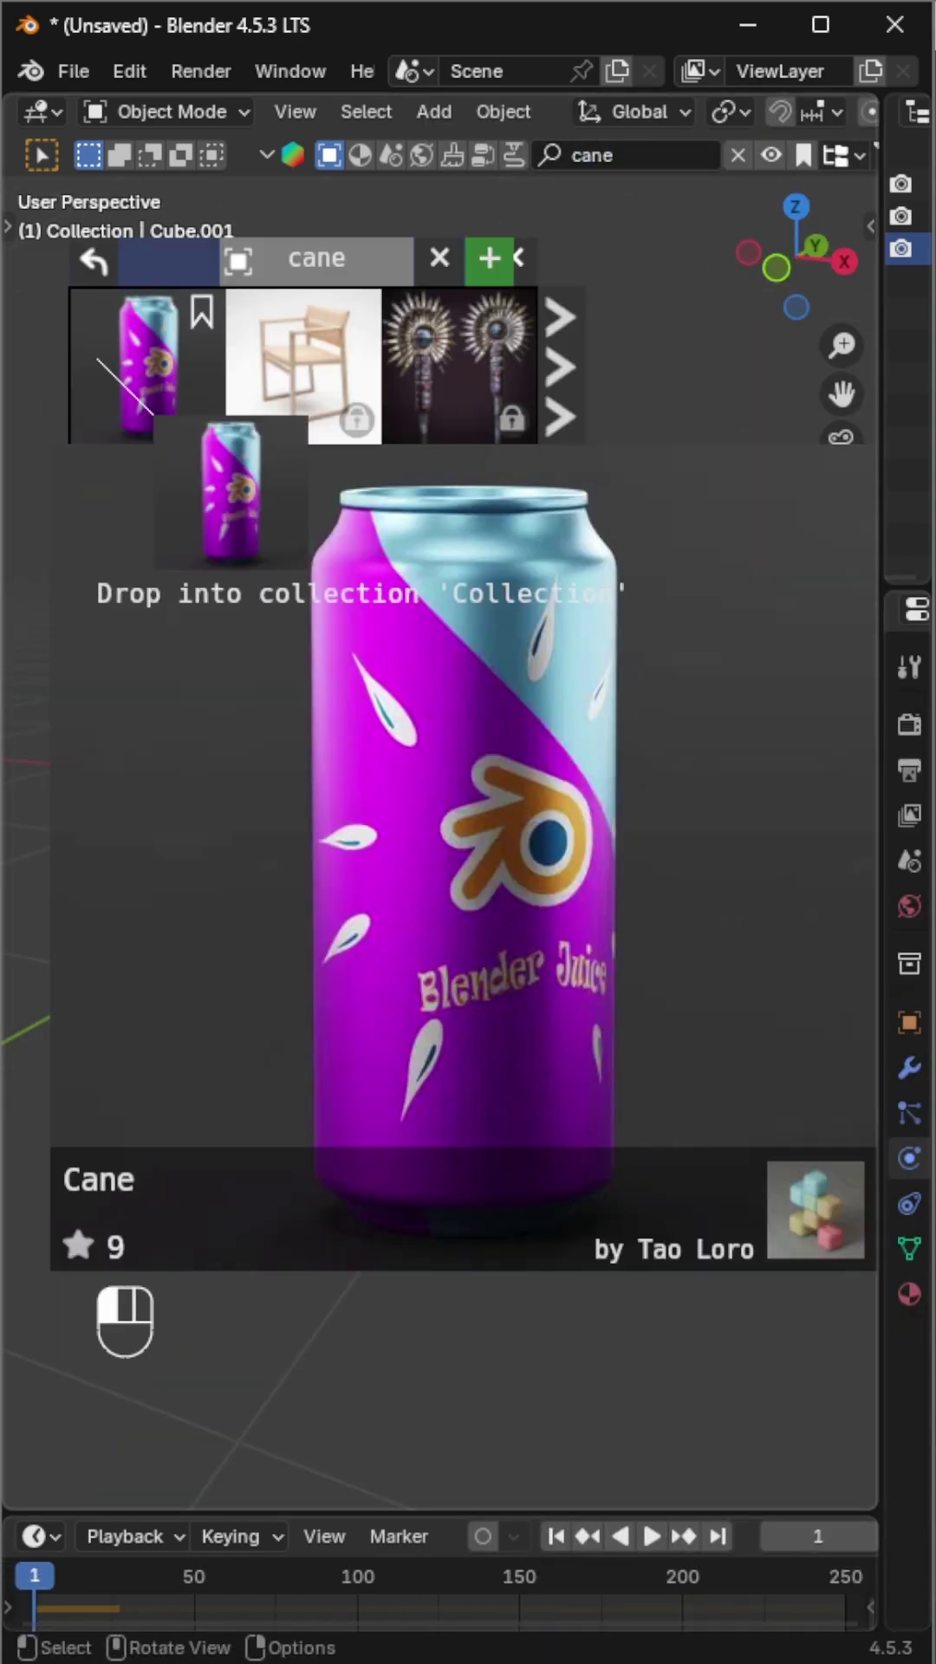
left_click(145, 364)
- Tilt the drinks can and position it above the tray
key("g")
key("z")
middle_click_drag(506, 1050, 680, 1055)
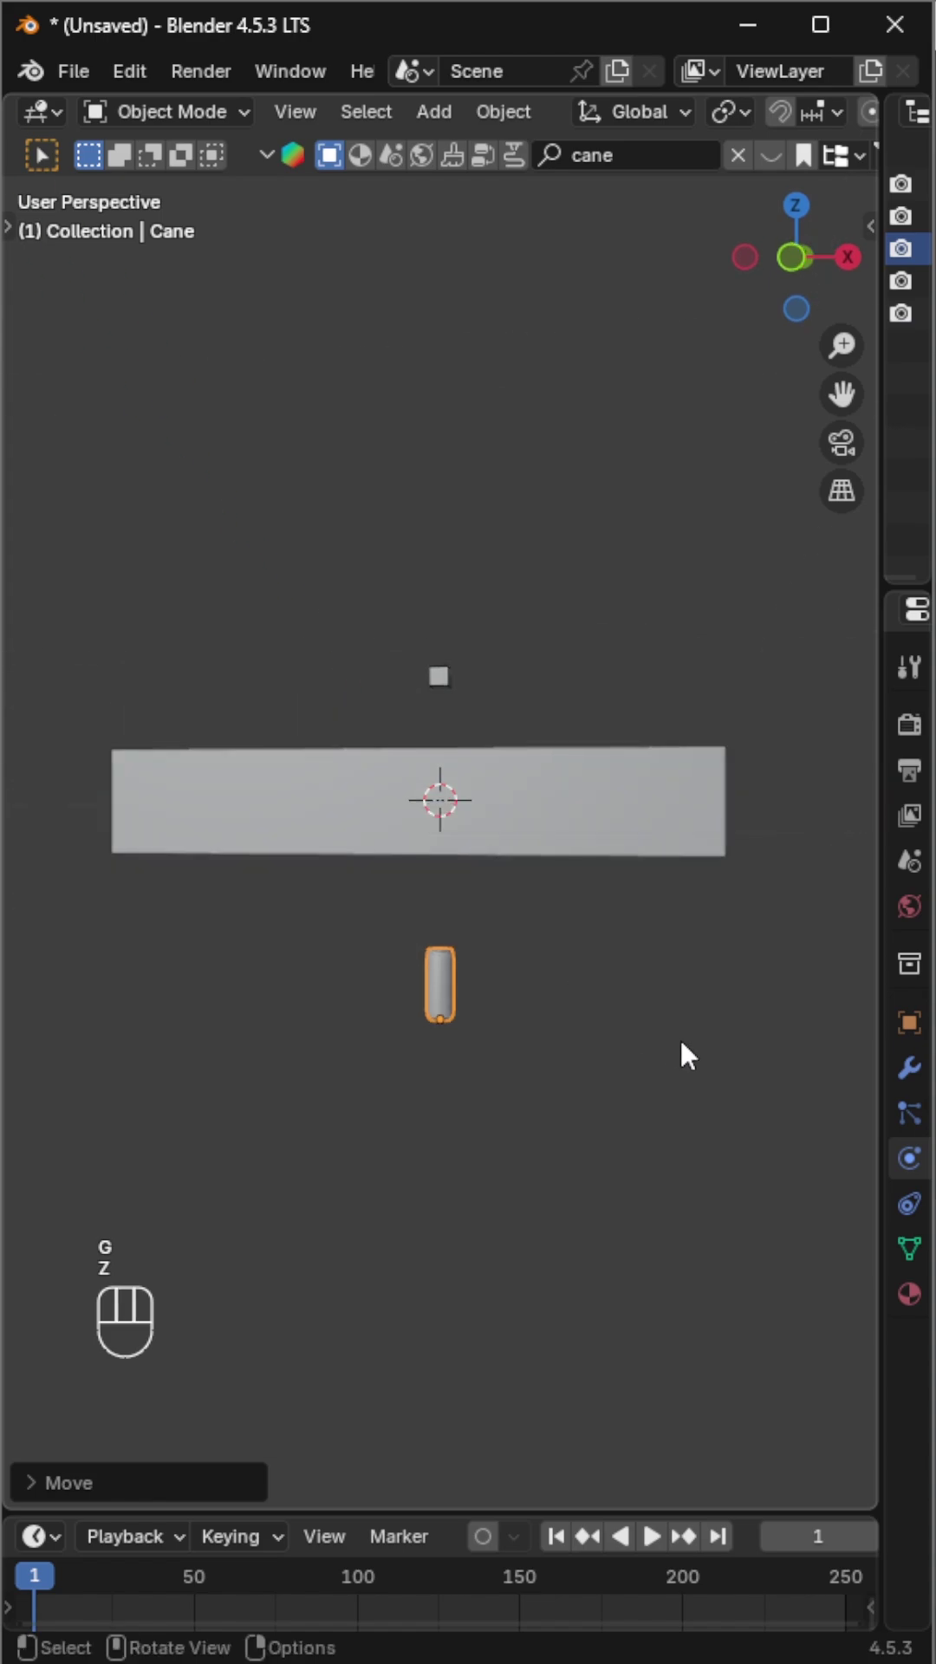
key("r")
left_click(572, 802)
key("g")
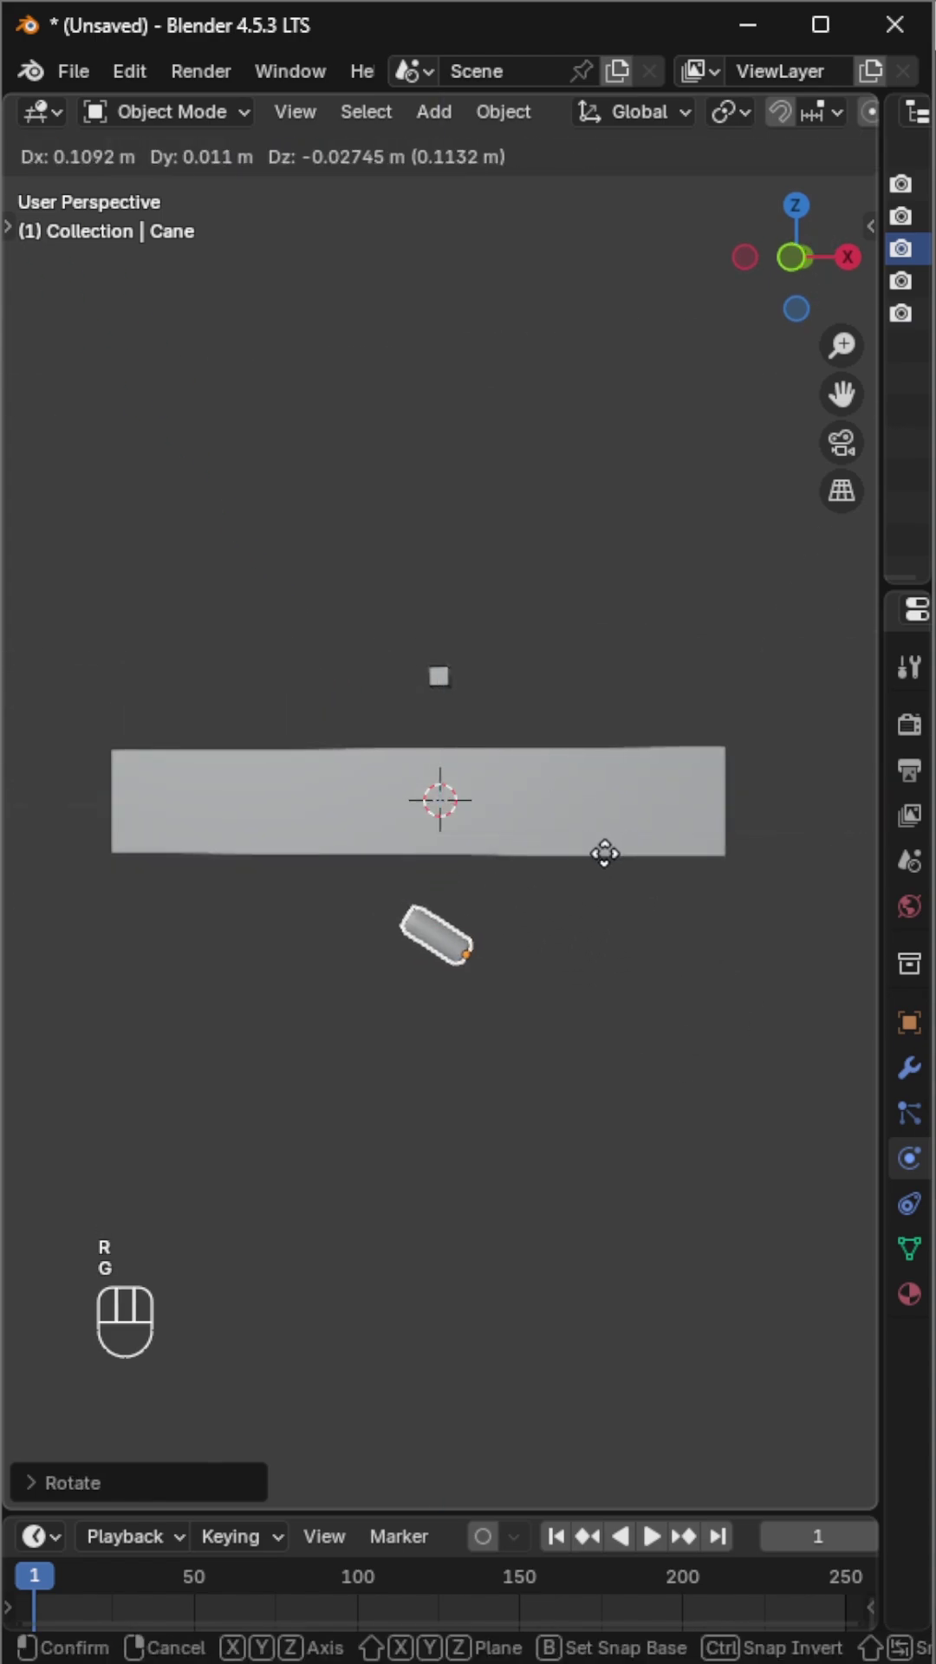
left_click(612, 843)
- At frame 212, raise the can along Z and insert a location keyframe
mouse_move(588, 1509)
left_mouse_down()
mouse_move(587, 1329)
mouse_move(569, 1403)
left_mouse_up()
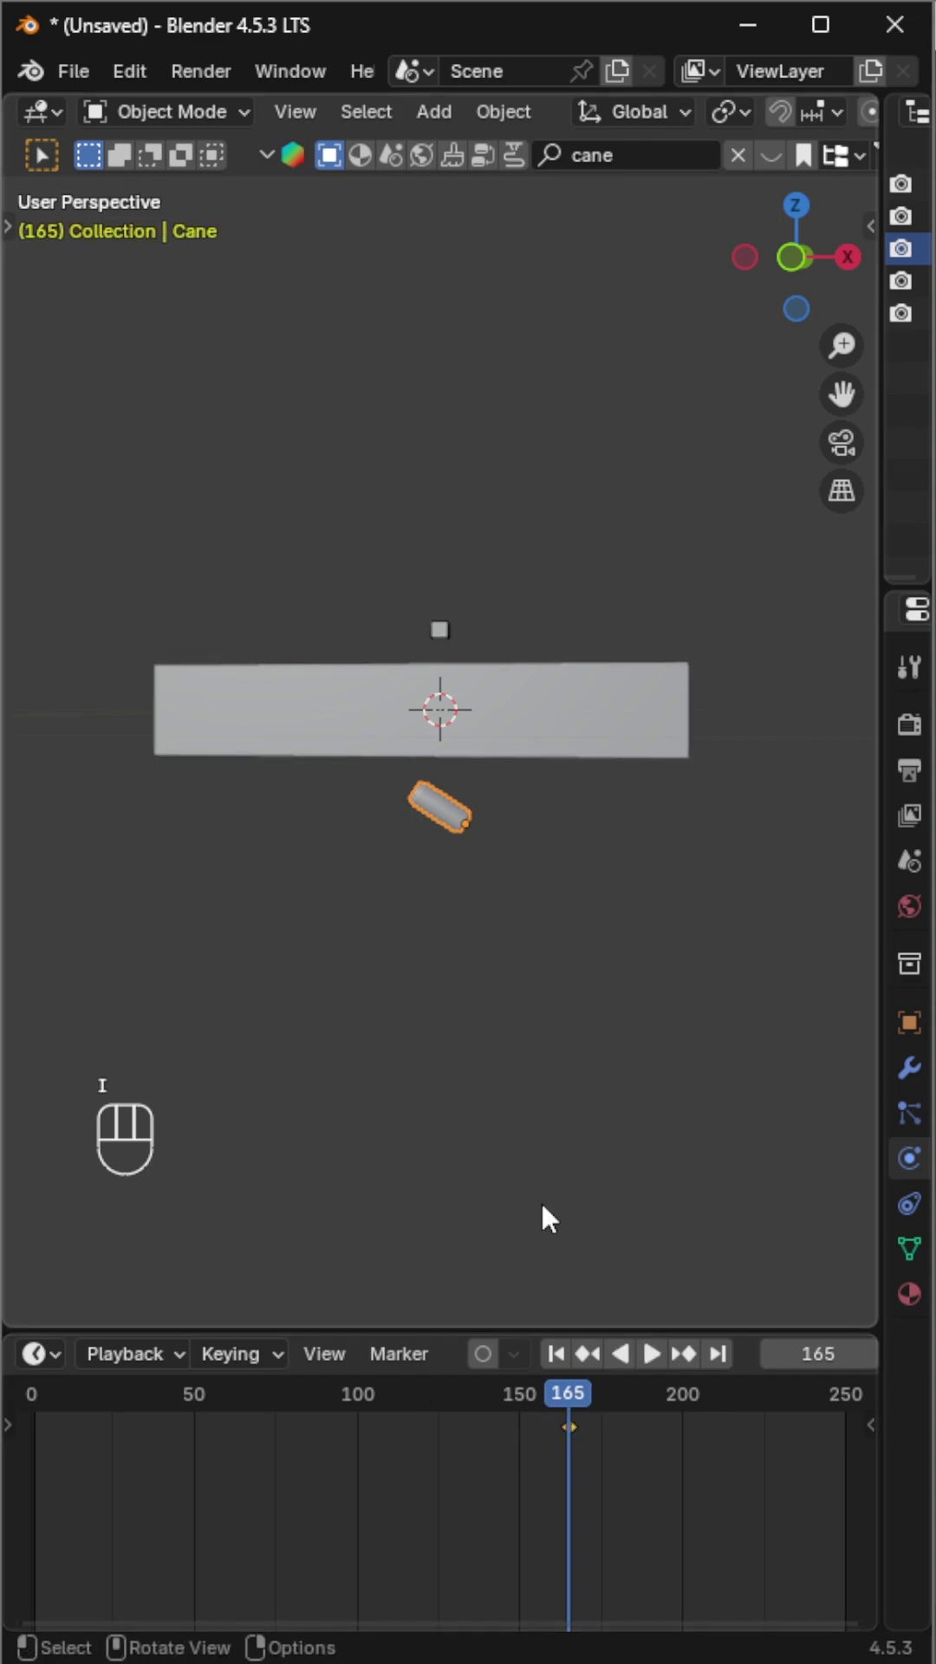
key("space")
key("g")
key("z")
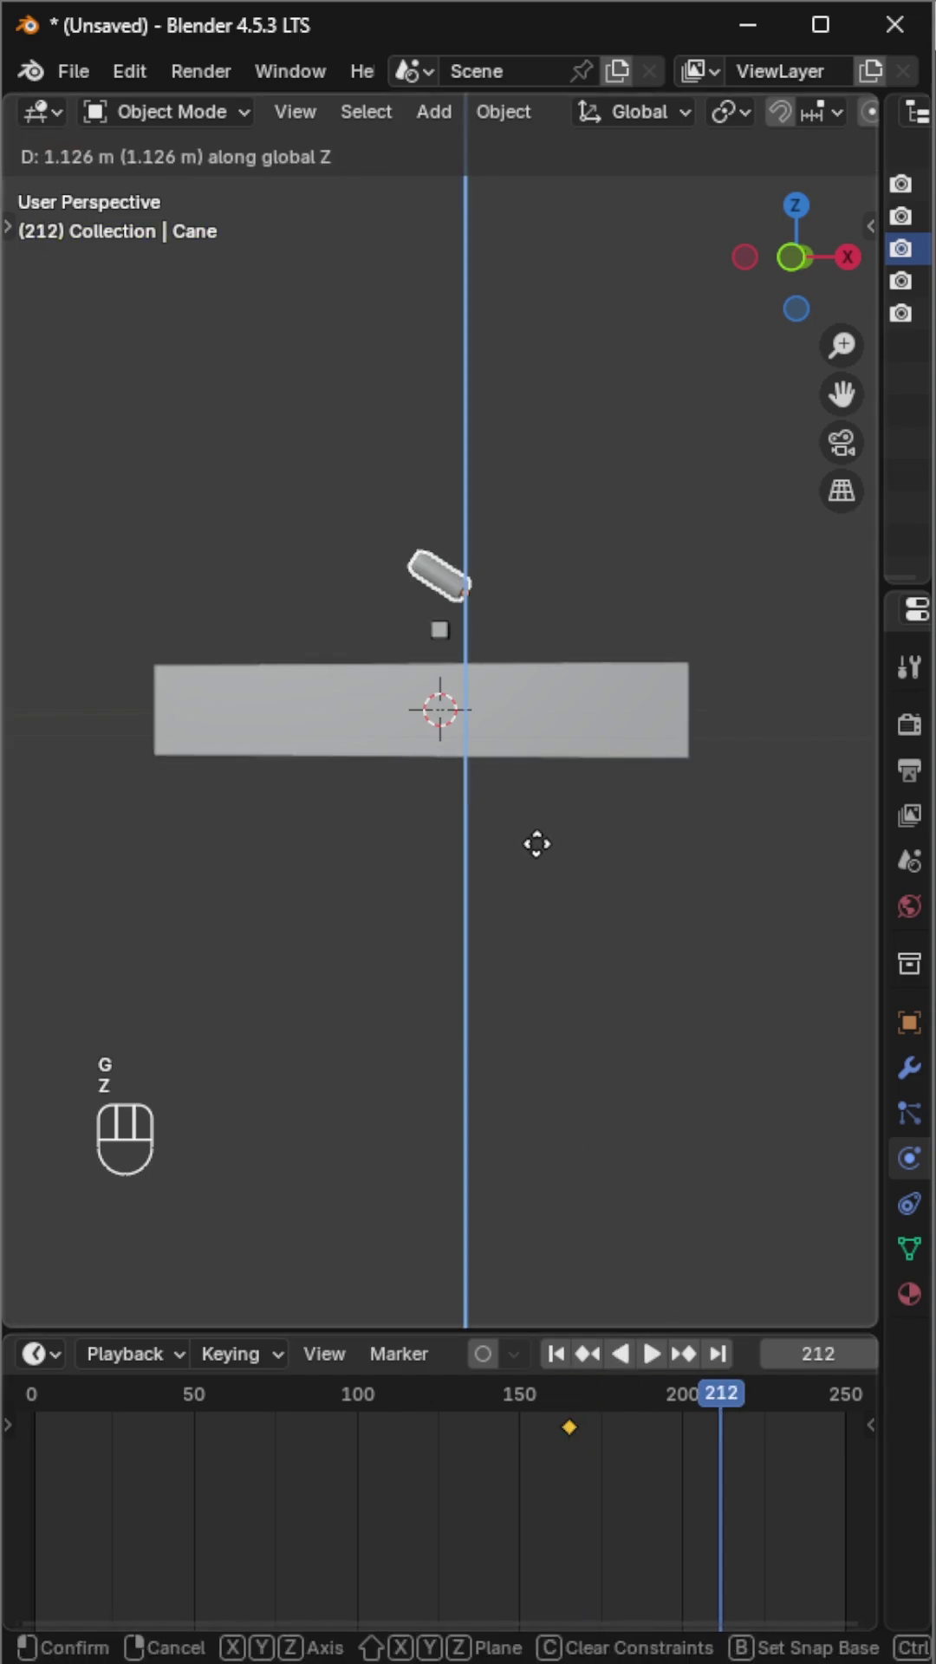
left_click(527, 813)
key("i")
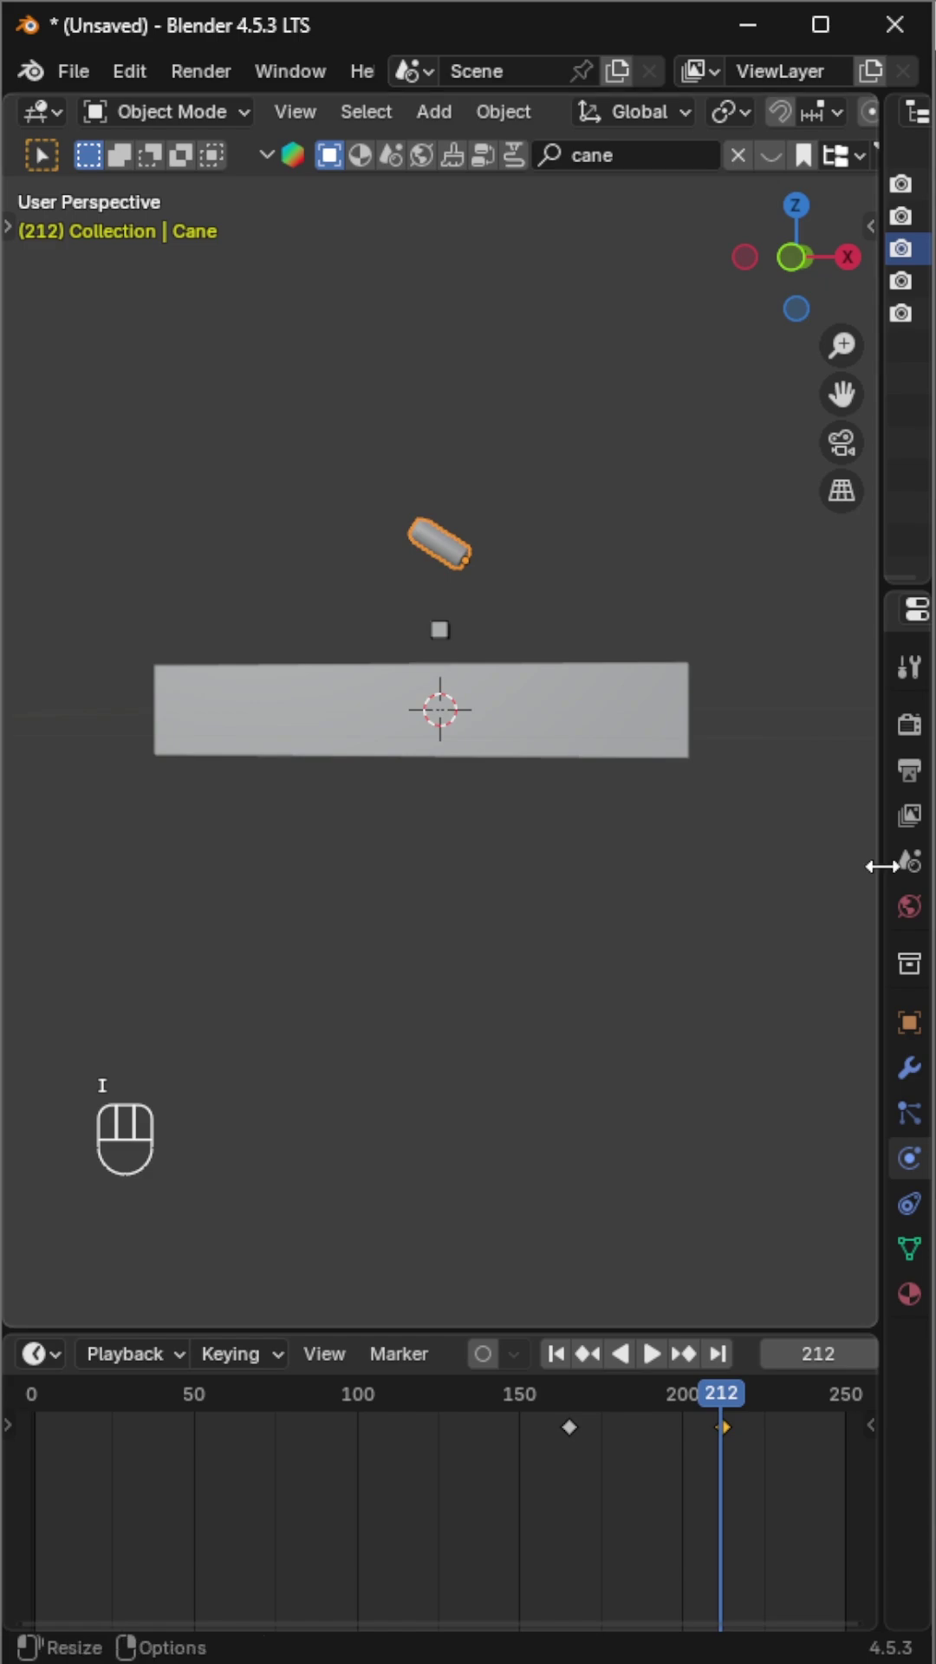
- Give the can an Animated rigid body with Mesh collision shape
left_click_drag(882, 865, 416, 865)
left_click(816, 791)
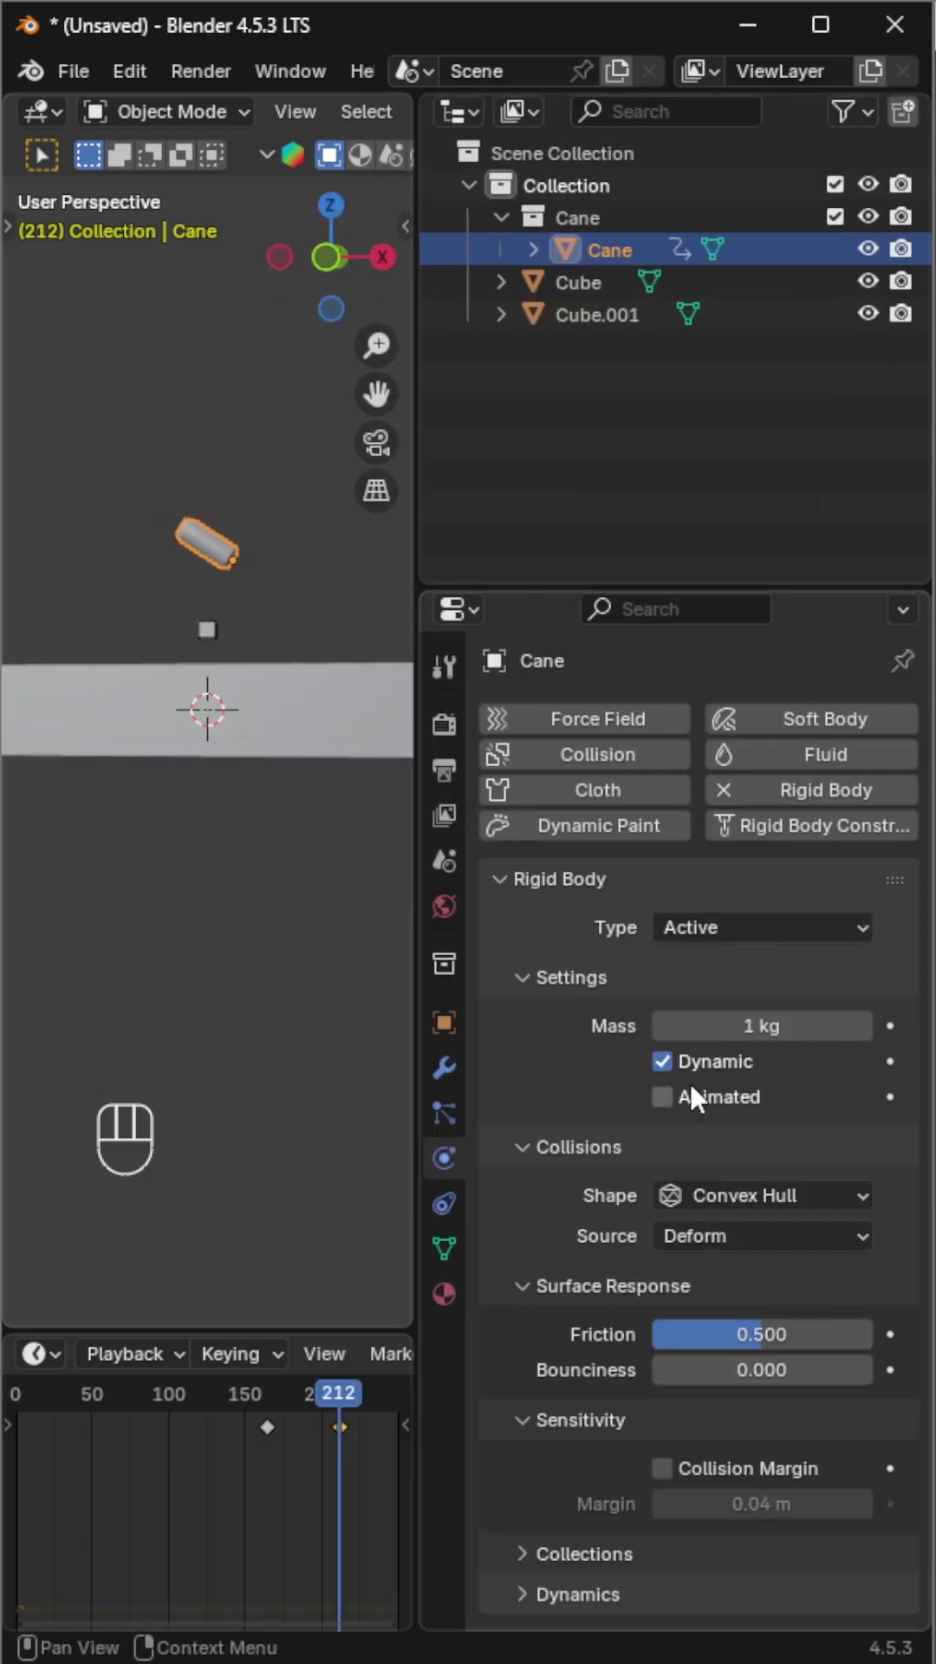
left_click(664, 1097)
left_click(702, 1196)
left_click(727, 1446)
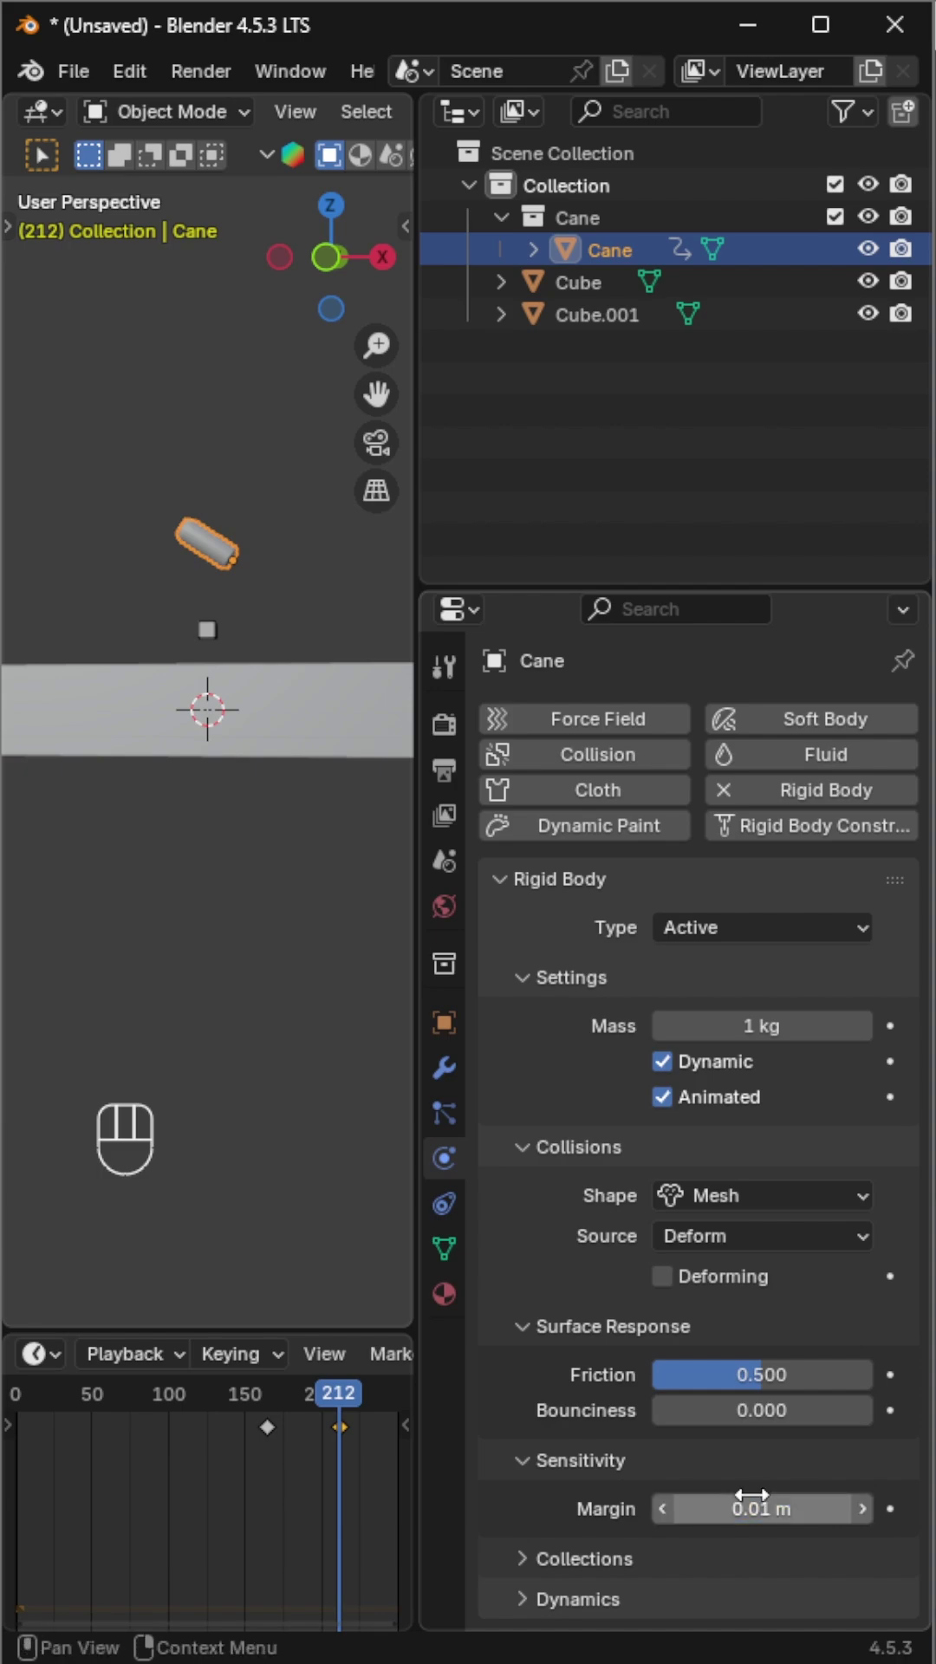
- Play back the can's animation to check it, then return to frame 1
left_click_drag(415, 921, 882, 949)
middle_click_drag(677, 986, 576, 1013)
scroll(546, 964, "up", 3)
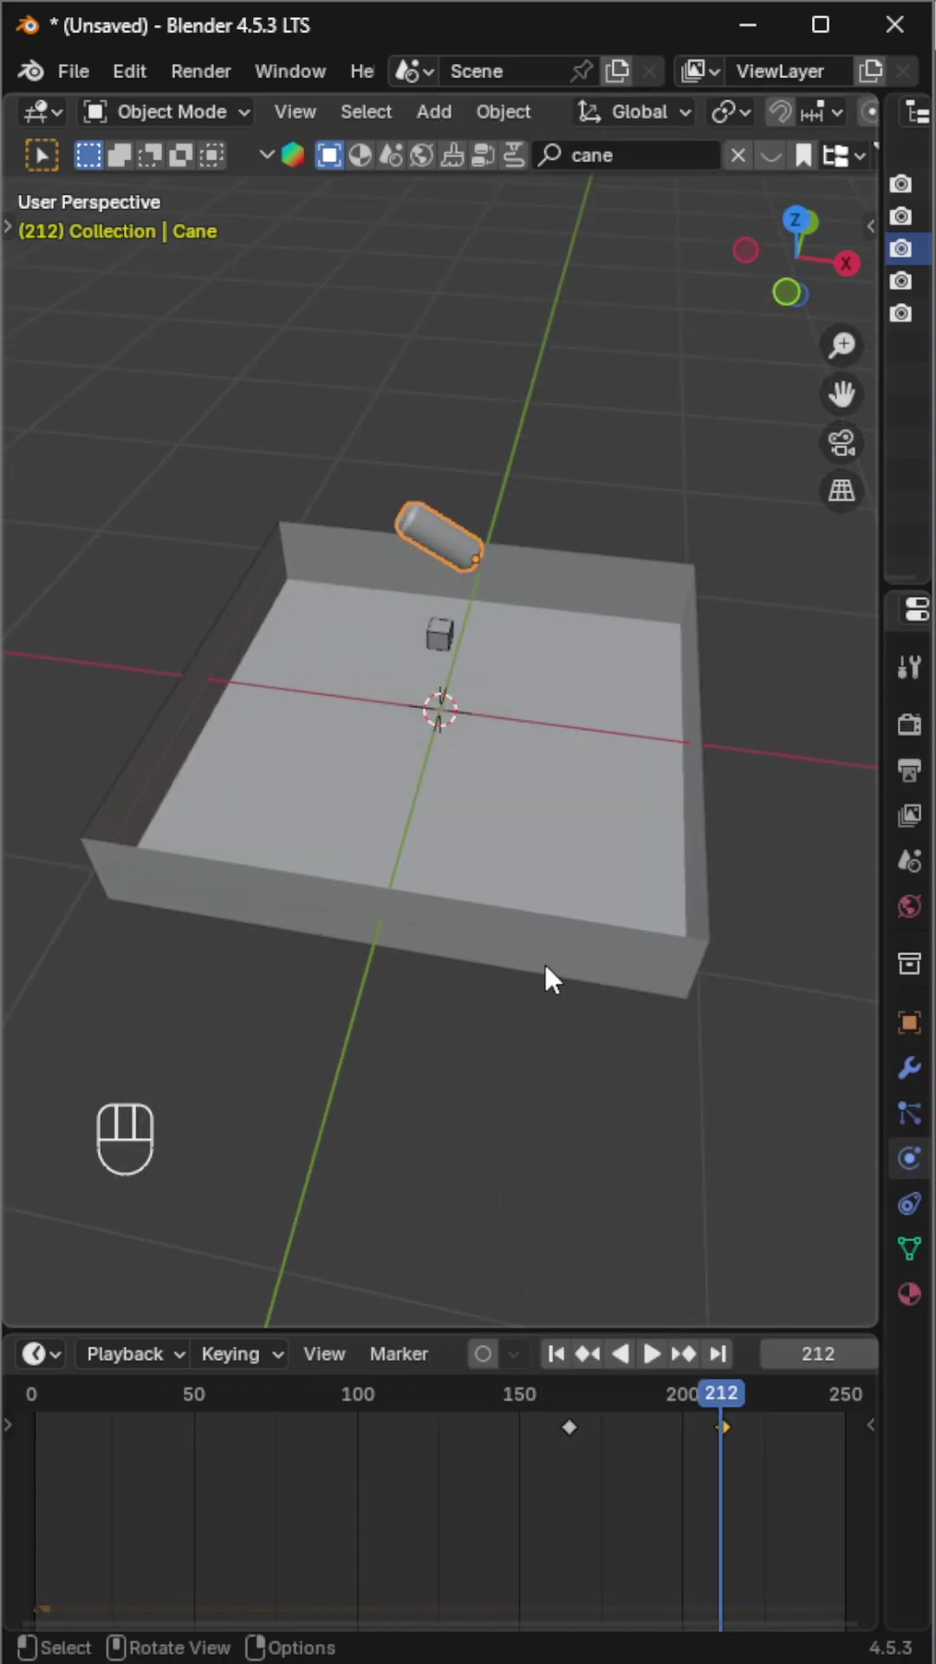
left_click(556, 1353)
key("space")
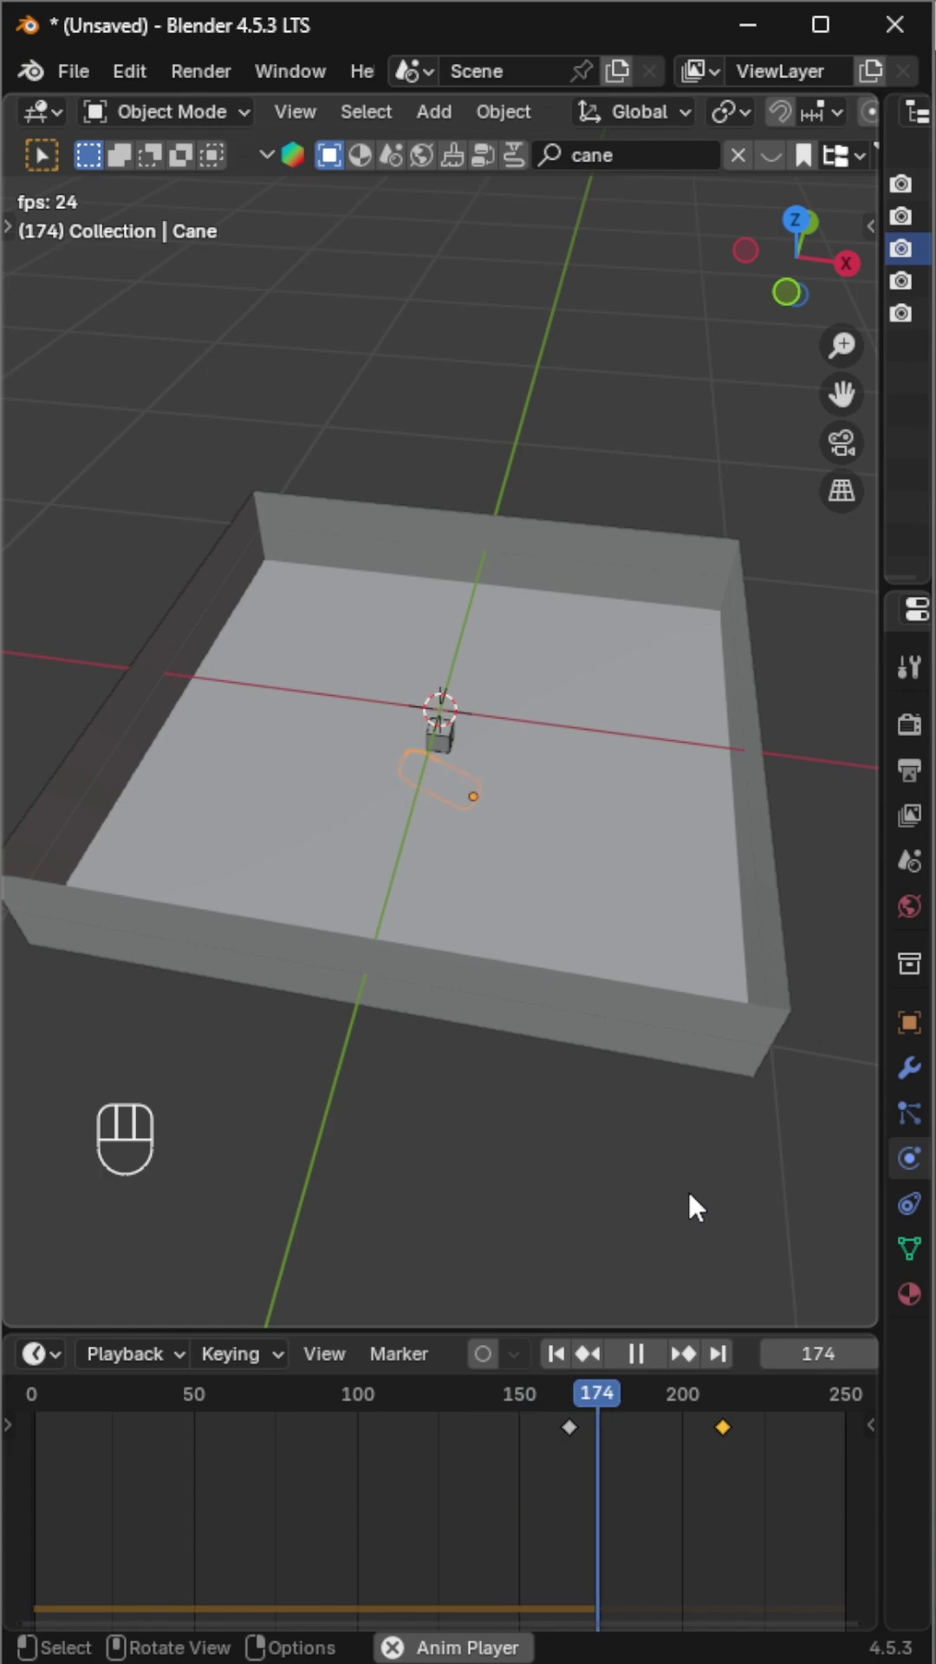
key("space")
left_click(563, 1350)
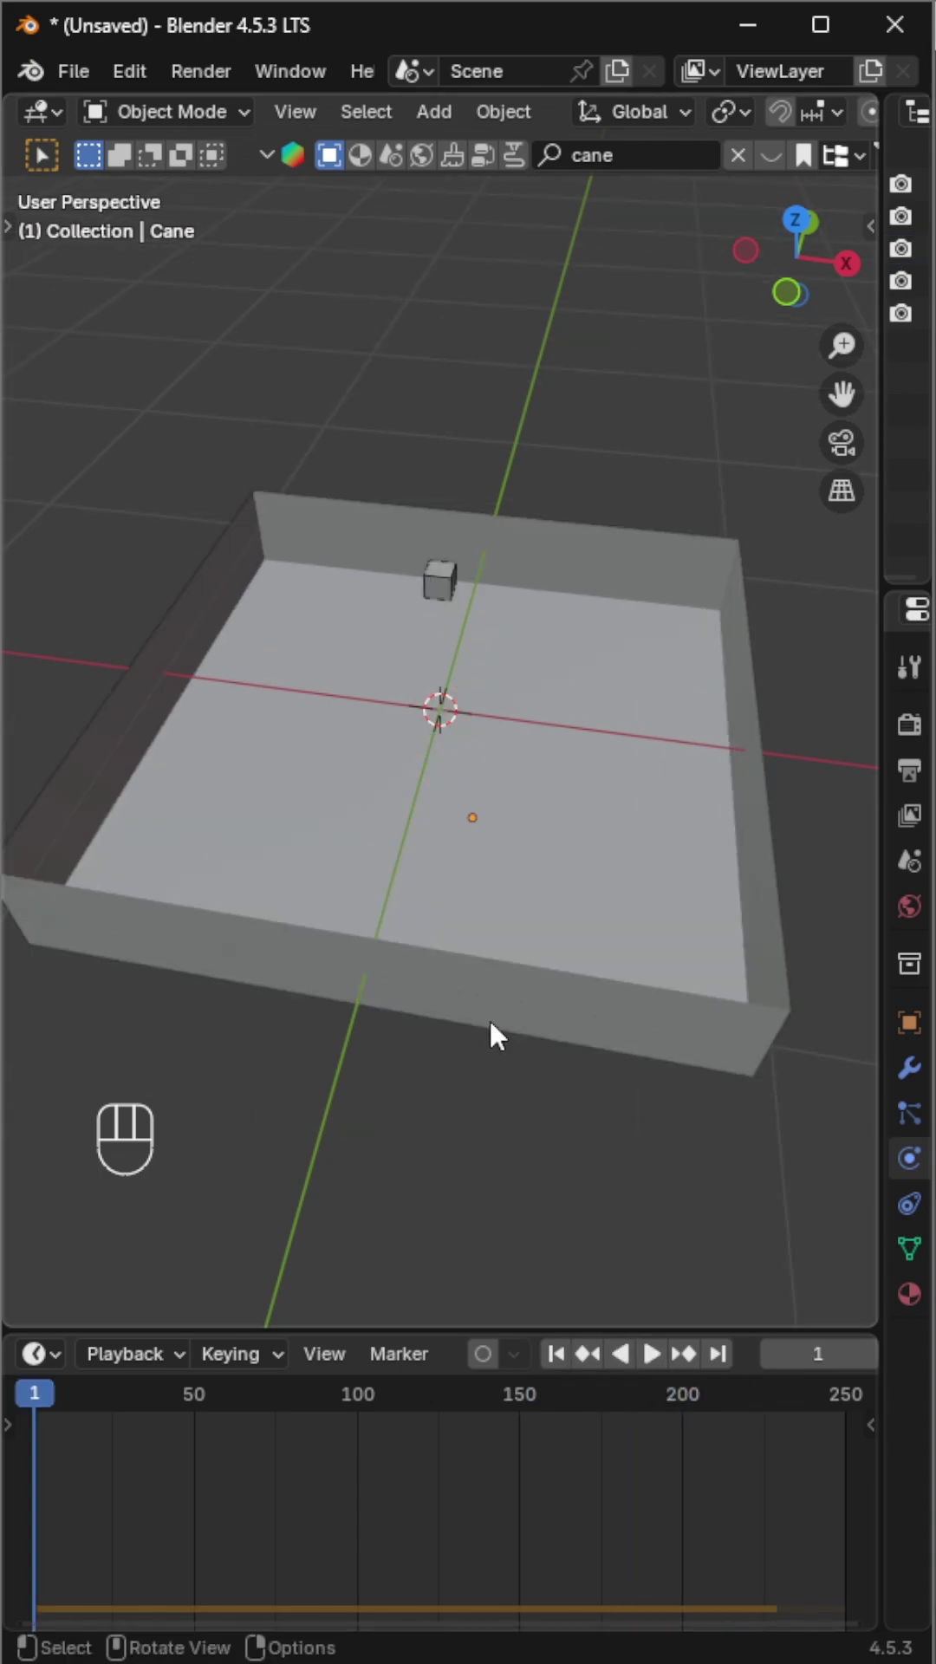
- Build a row of Alt+D linked copies of the small cube from a side view
left_click(846, 264)
left_click(439, 554)
key("alt+d")
key("alt+d")
key("alt+d")
key("alt+d")
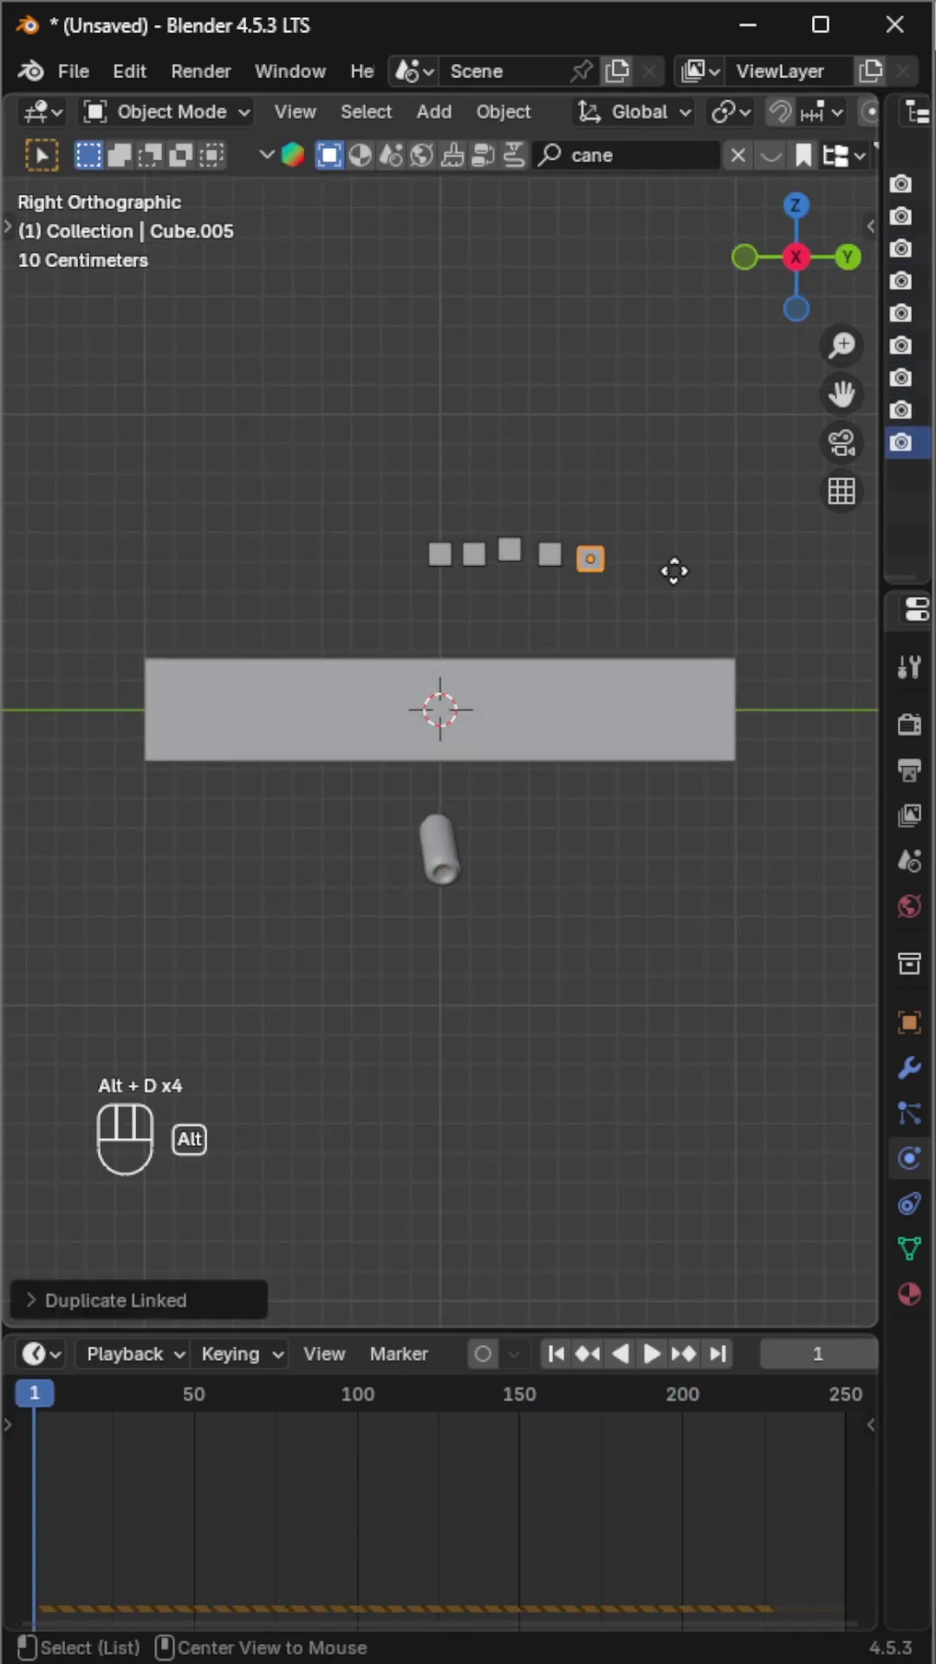
key("alt+d")
key("alt+d")
key("alt+d")
key("alt+d")
key("alt+d")
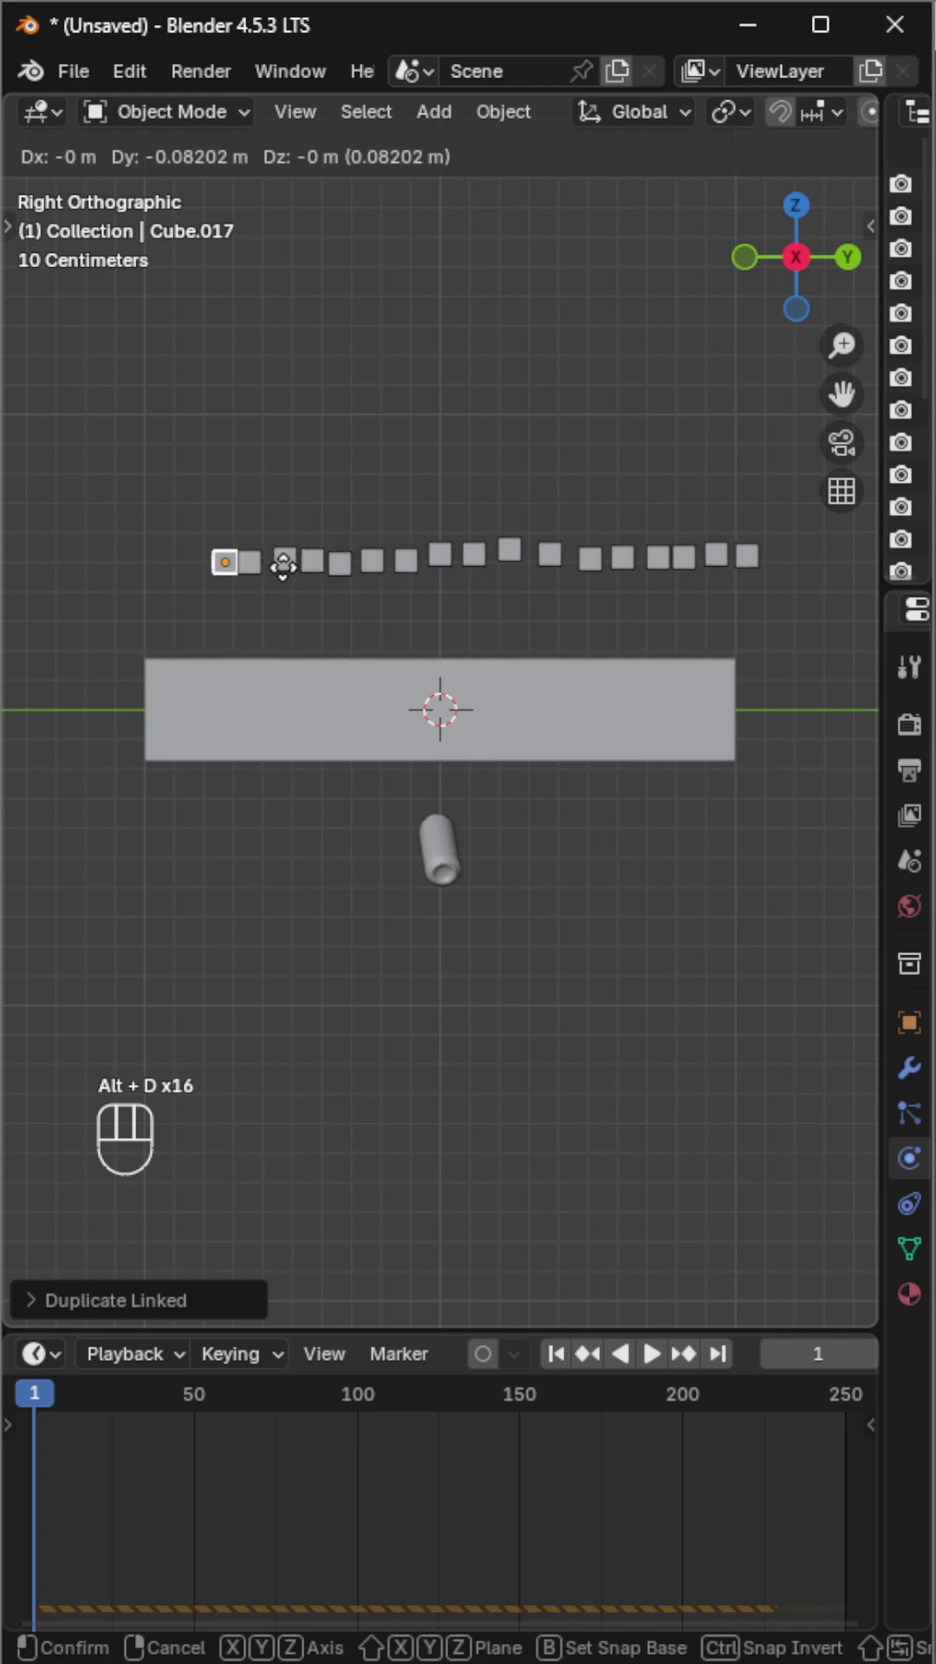
- Duplicate the cube row into several linked columns across the tray
key("alt+d")
key("alt+d")
left_click(231, 532)
key("a")
left_click(796, 205)
key("alt+d")
key("alt+d")
key("alt+d")
key("alt+d")
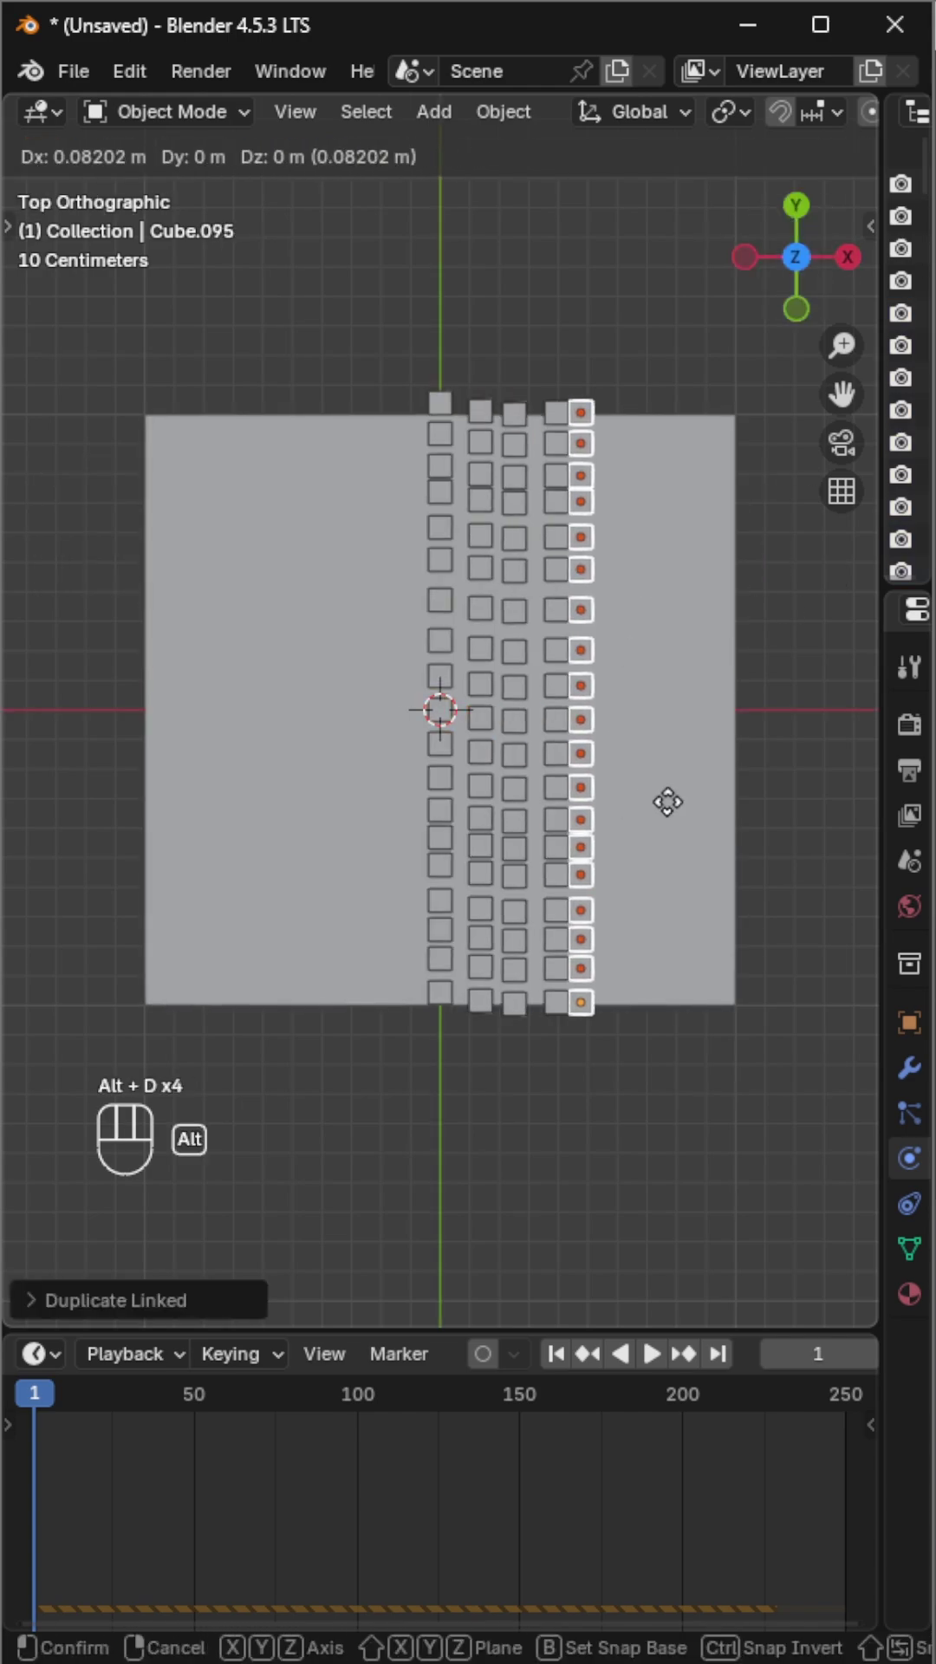
key("alt+d")
key("alt+d")
key("alt+d")
key("alt+d")
left_click(483, 819)
key("alt+d")
key("alt+d")
key("alt+d")
key("alt+d")
key("alt+d")
left_click(309, 820)
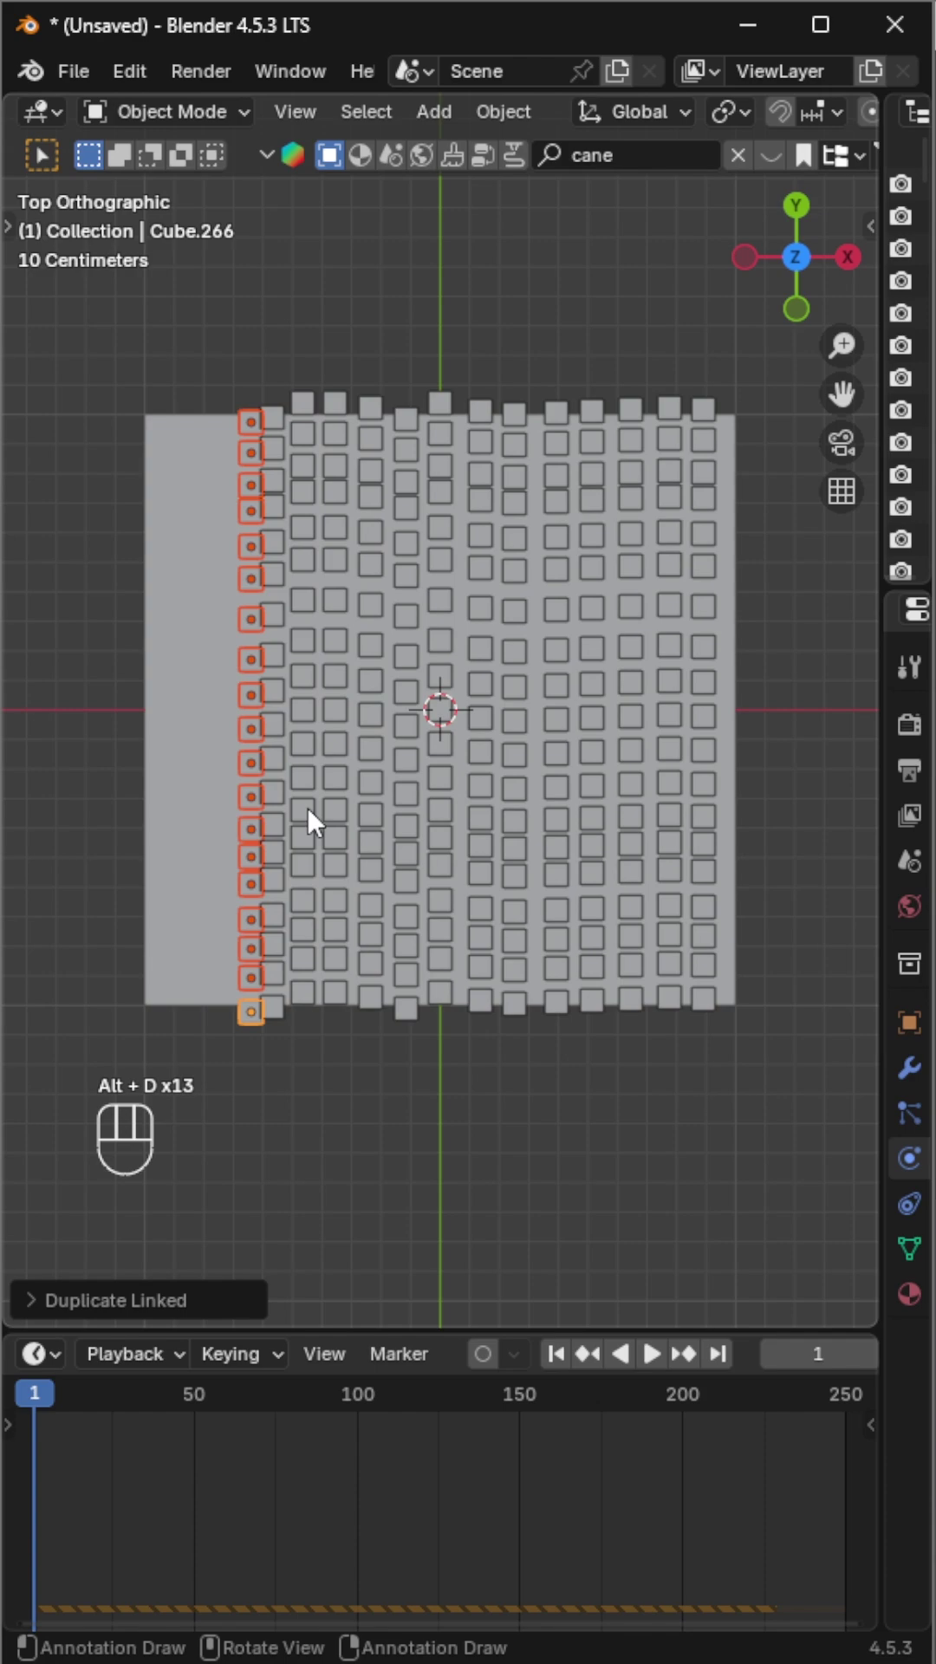
- Stack linked copies of the cube layer into additional layers above the first
key("alt+d")
key("alt+d")
left_click(848, 255)
middle_click_drag(777, 122, 276, 122)
key("a")
key("alt+d")
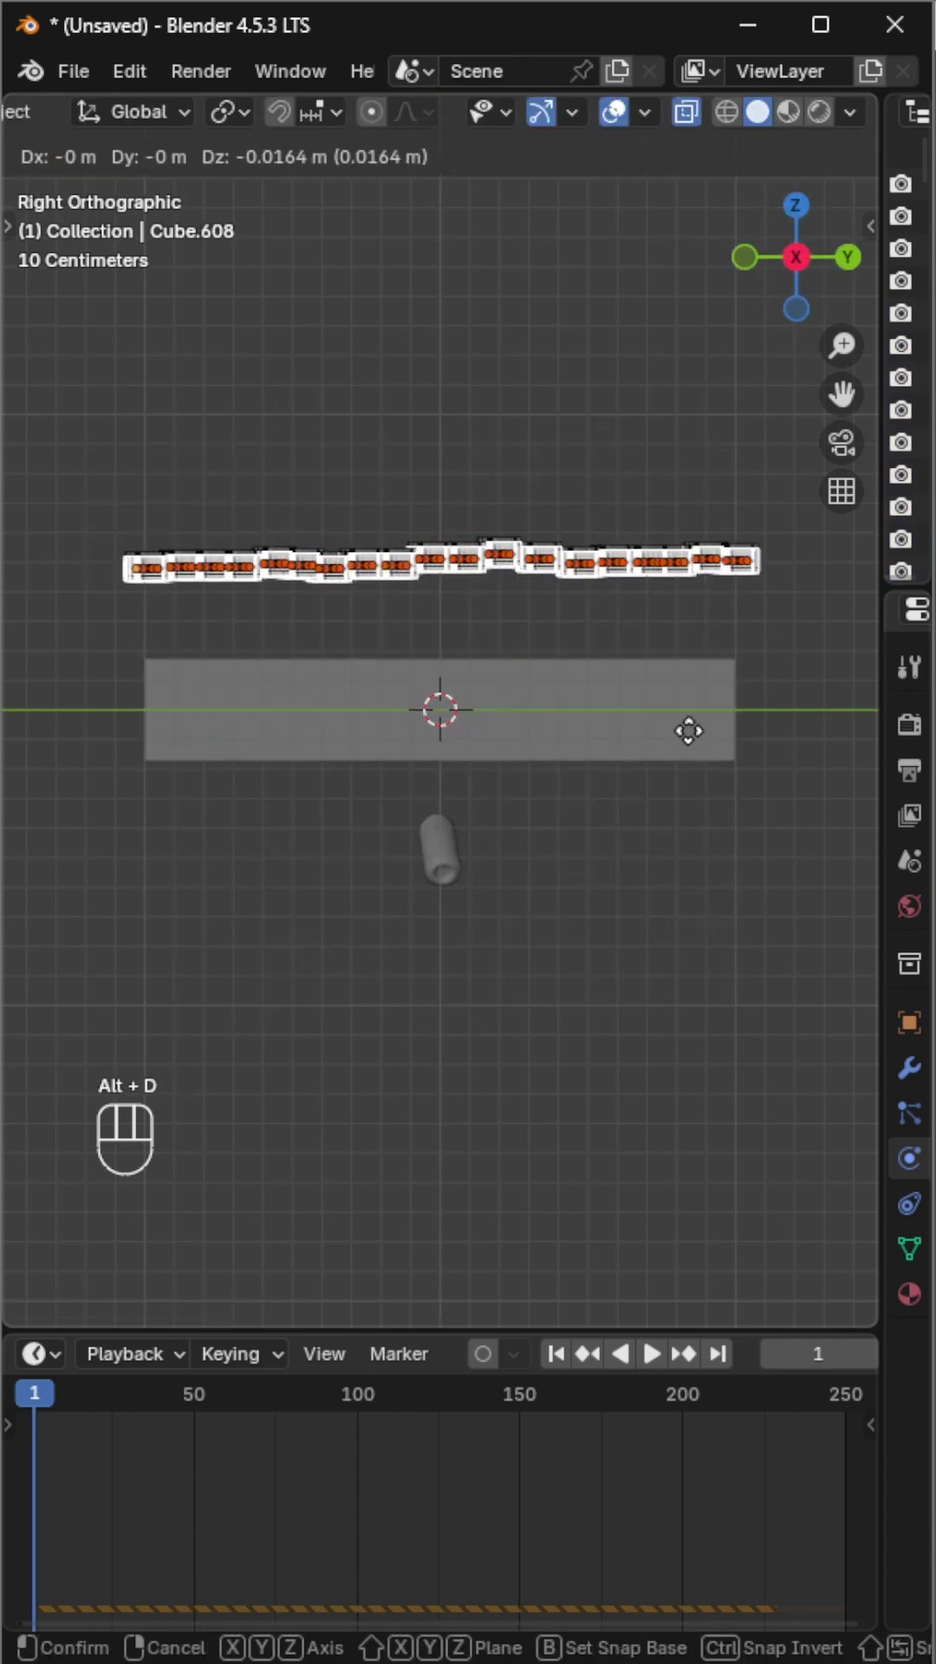
left_click(671, 647)
key("alt+d")
left_click(620, 442)
scroll(620, 442, "down", 2)
mouse_move(621, 442)
middle_mouse_down()
mouse_move(506, 798)
mouse_move(506, 908)
middle_mouse_up()
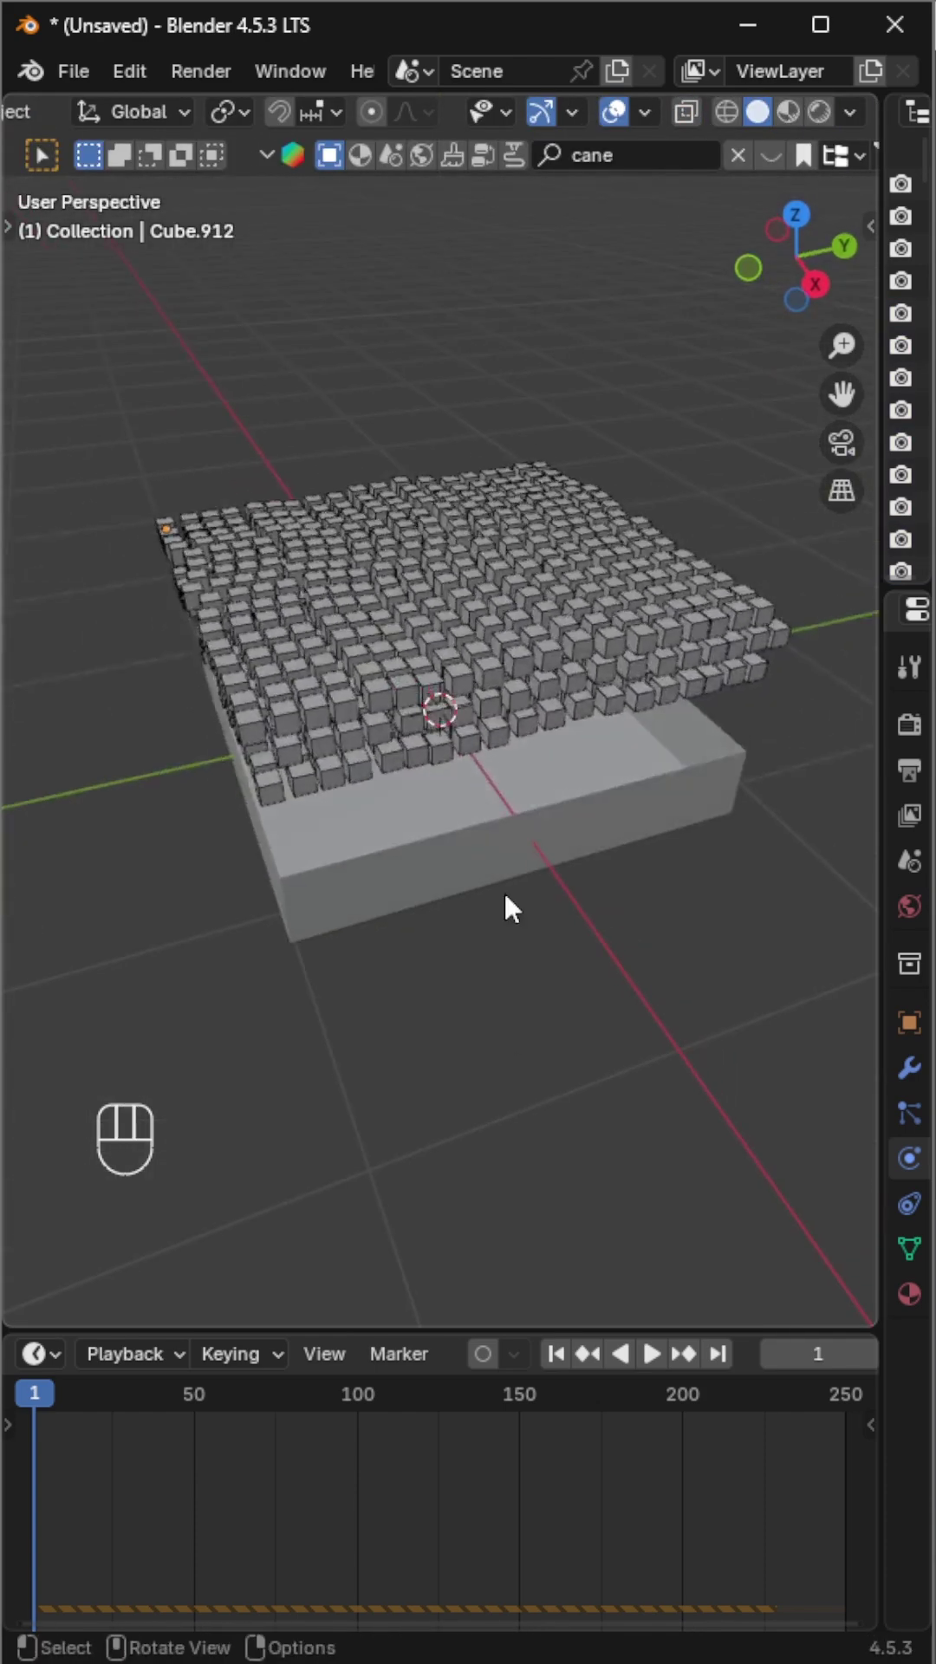
- Play the simulation and watch the cubes fall into the tray
left_click(652, 1353)
middle_click_drag(586, 1144, 512, 938)
scroll(513, 938, "up", 3)
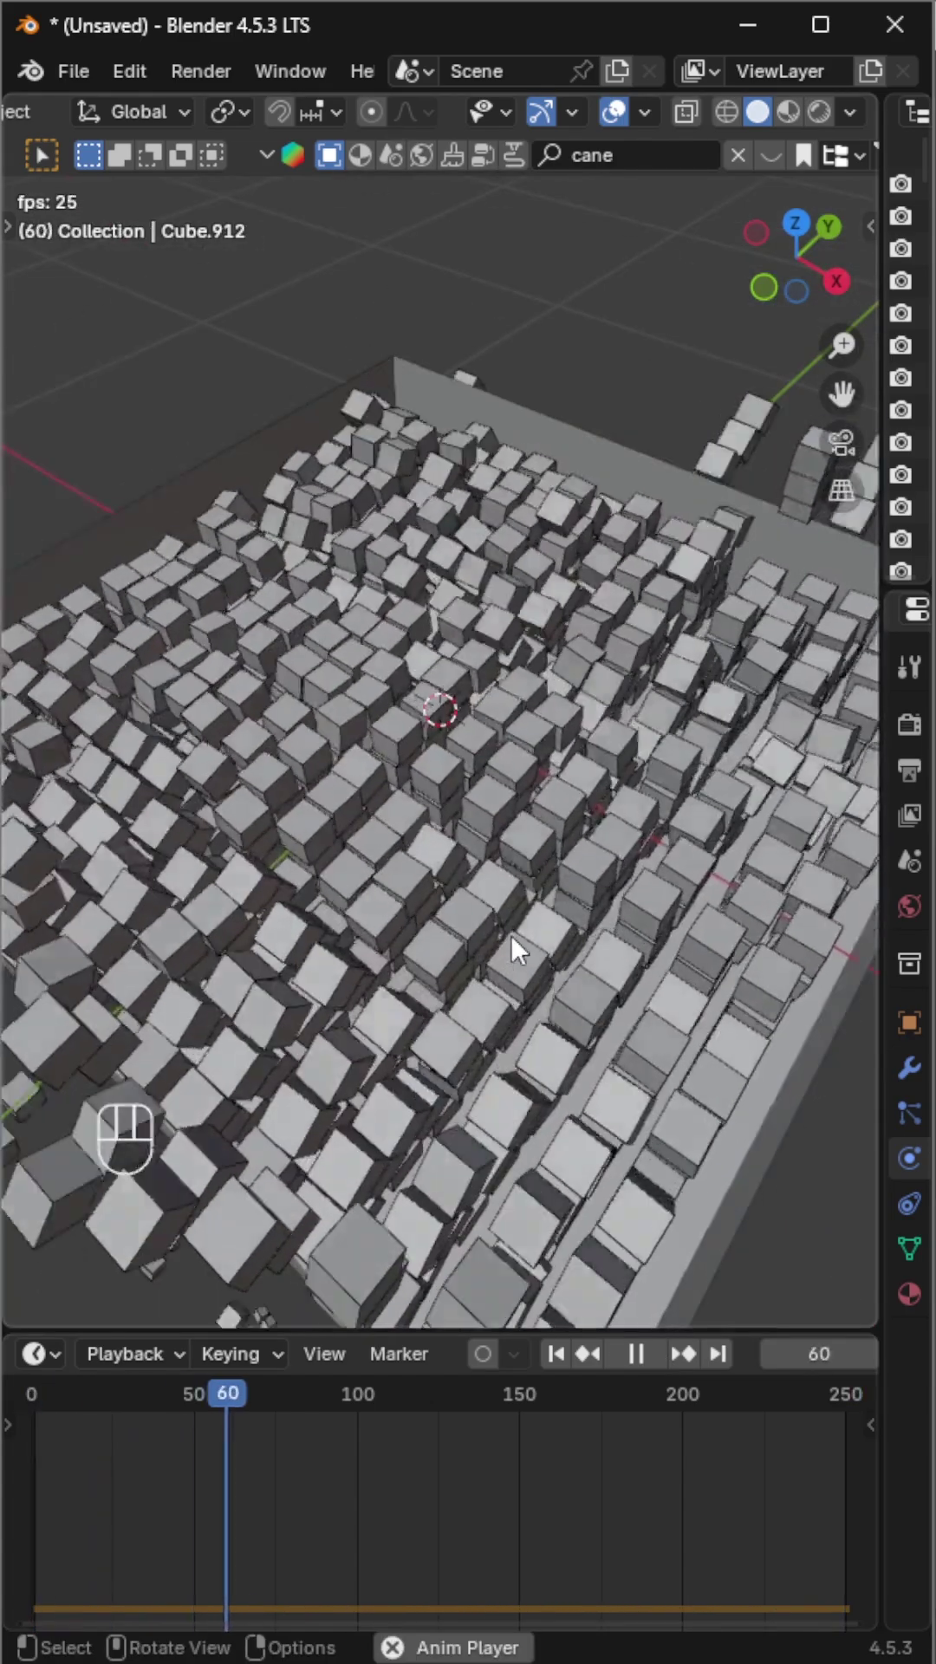
key("space")
left_click_drag(882, 875, 411, 876)
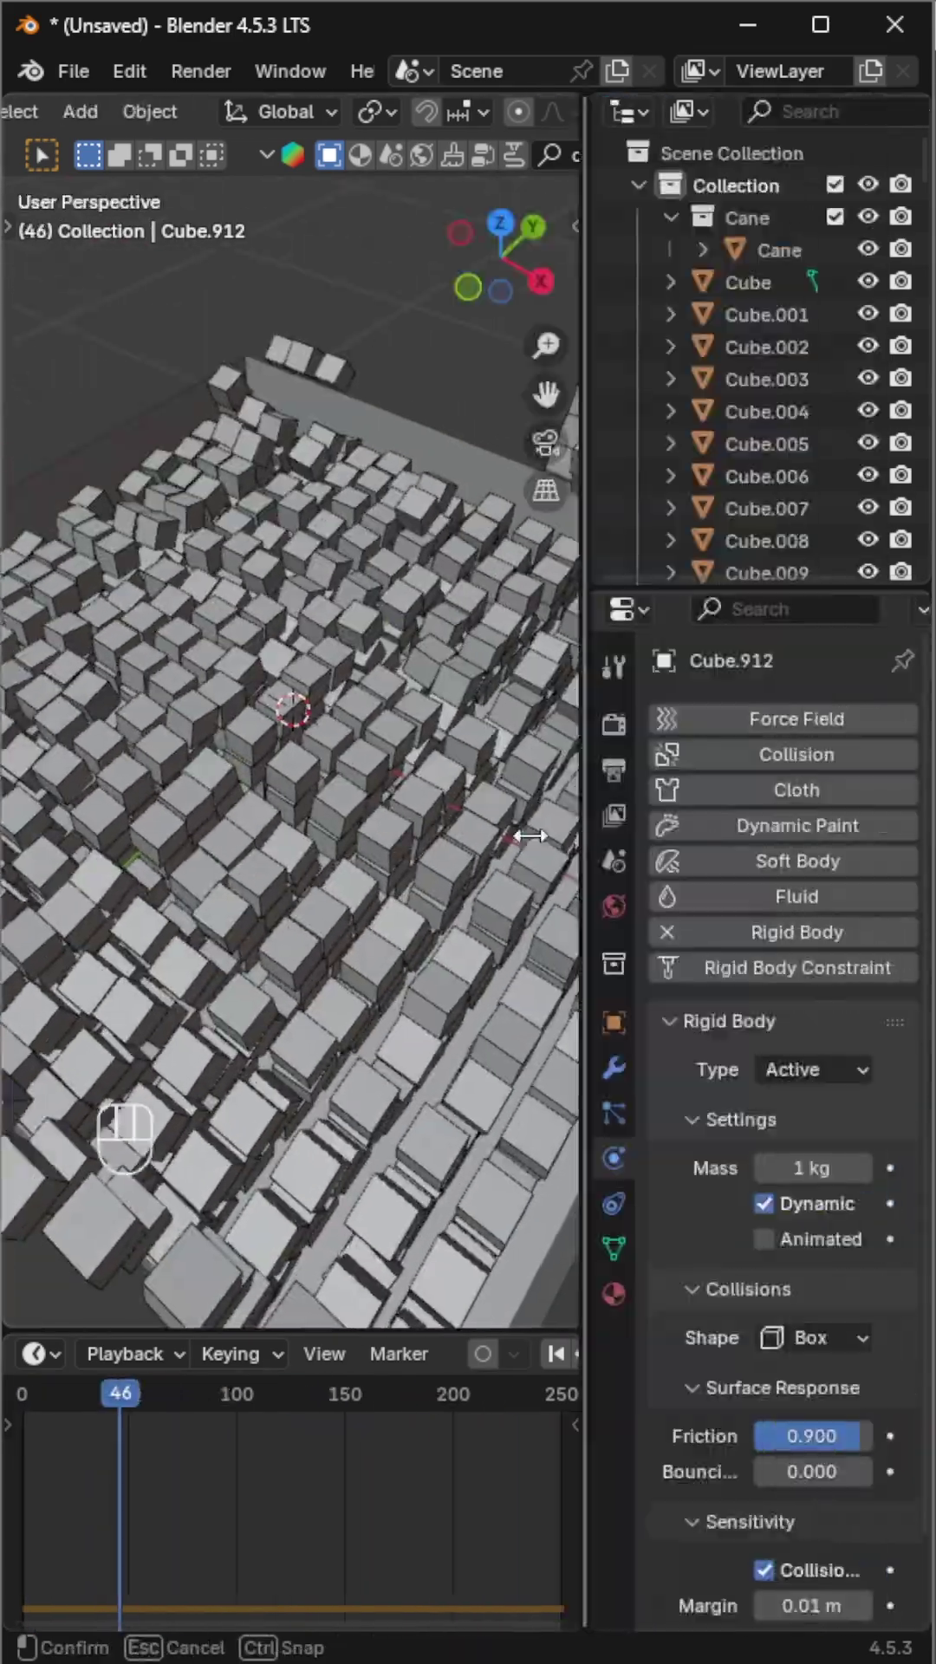
- Bake the simulation from the Scene's Rigid Body World cache settings
left_click(458, 860)
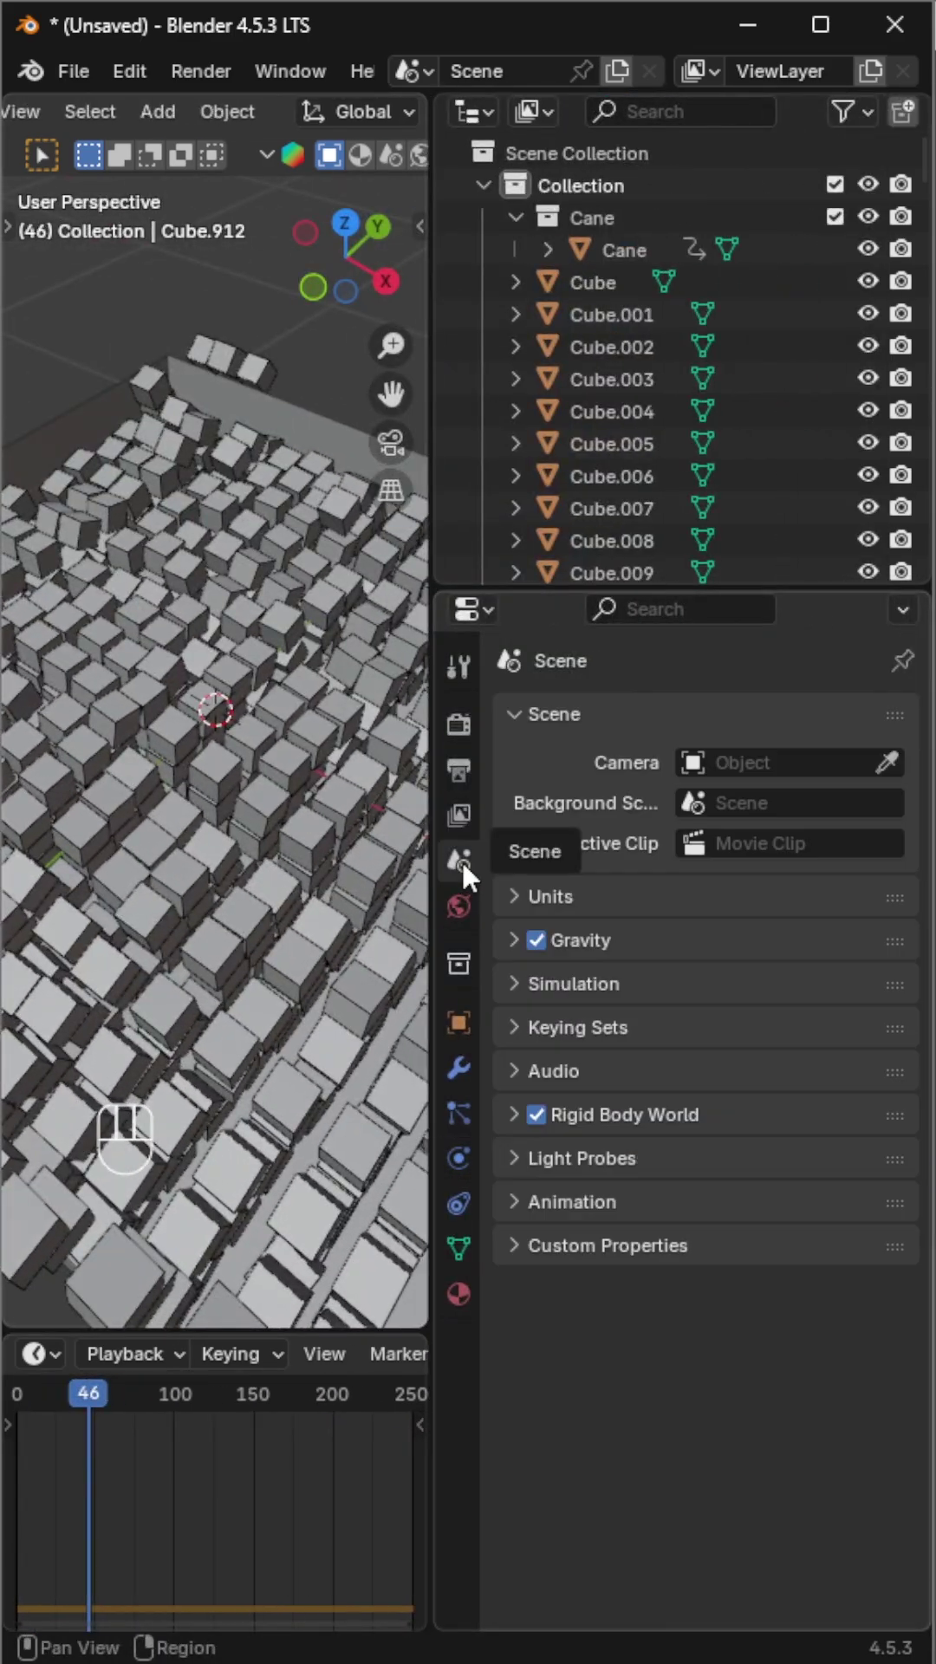
left_click(512, 1112)
scroll(751, 1059, "down", 1)
left_click(574, 1444)
scroll(574, 1444, "down", 5)
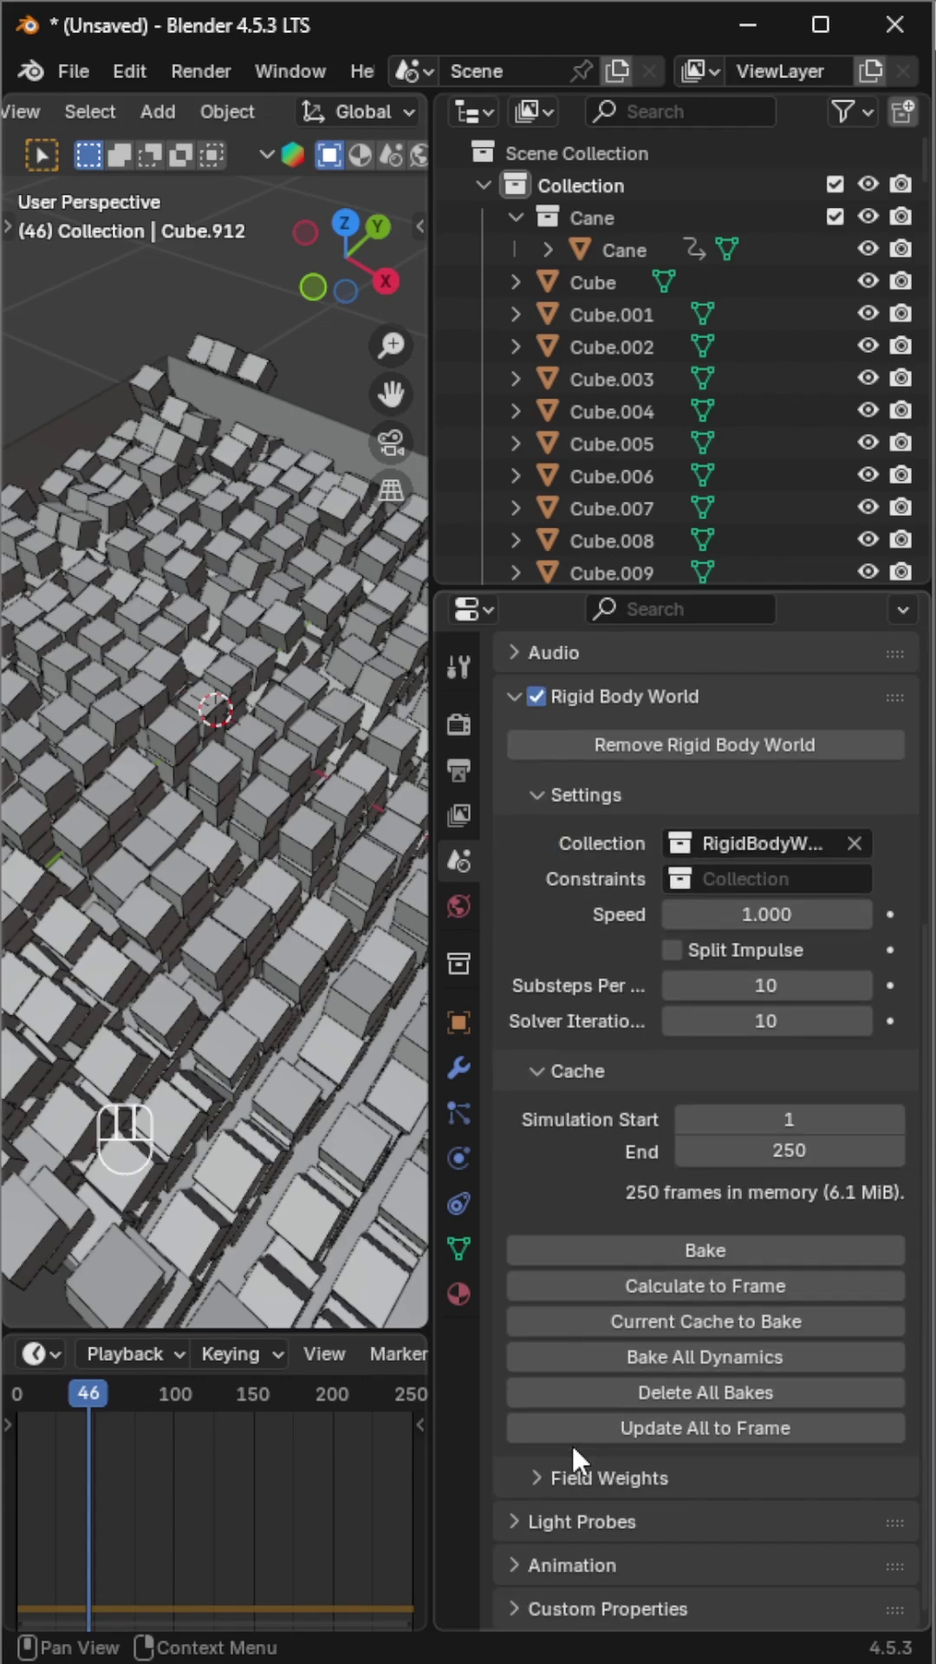
left_click(701, 1243)
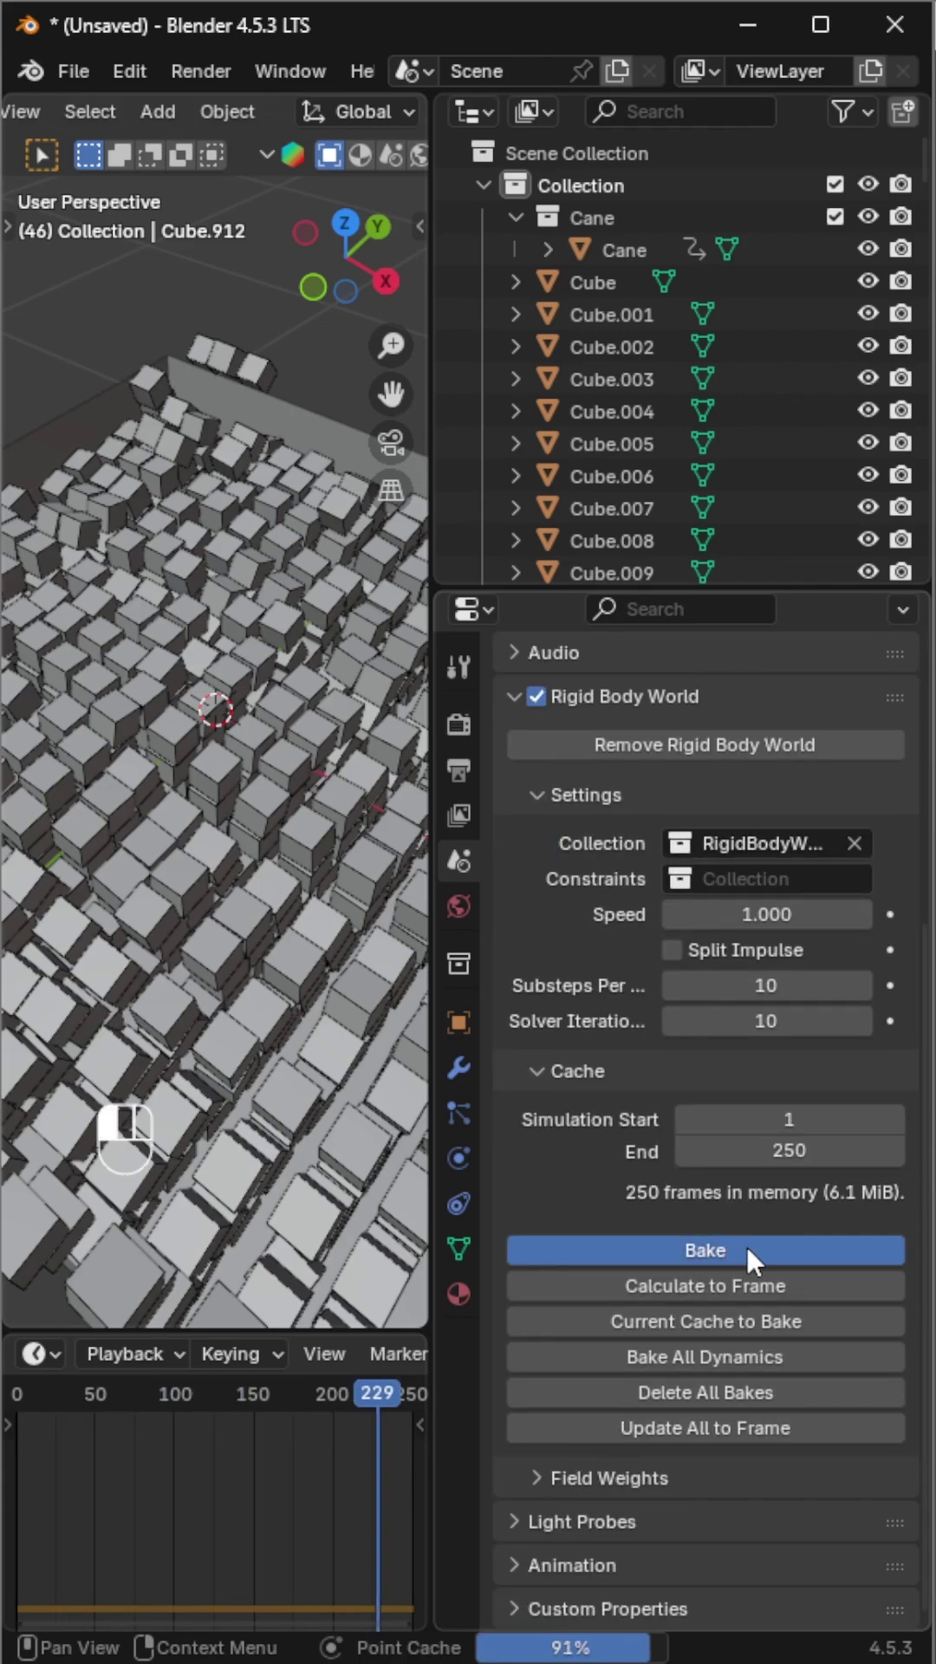
left_click_drag(440, 1045, 880, 1045)
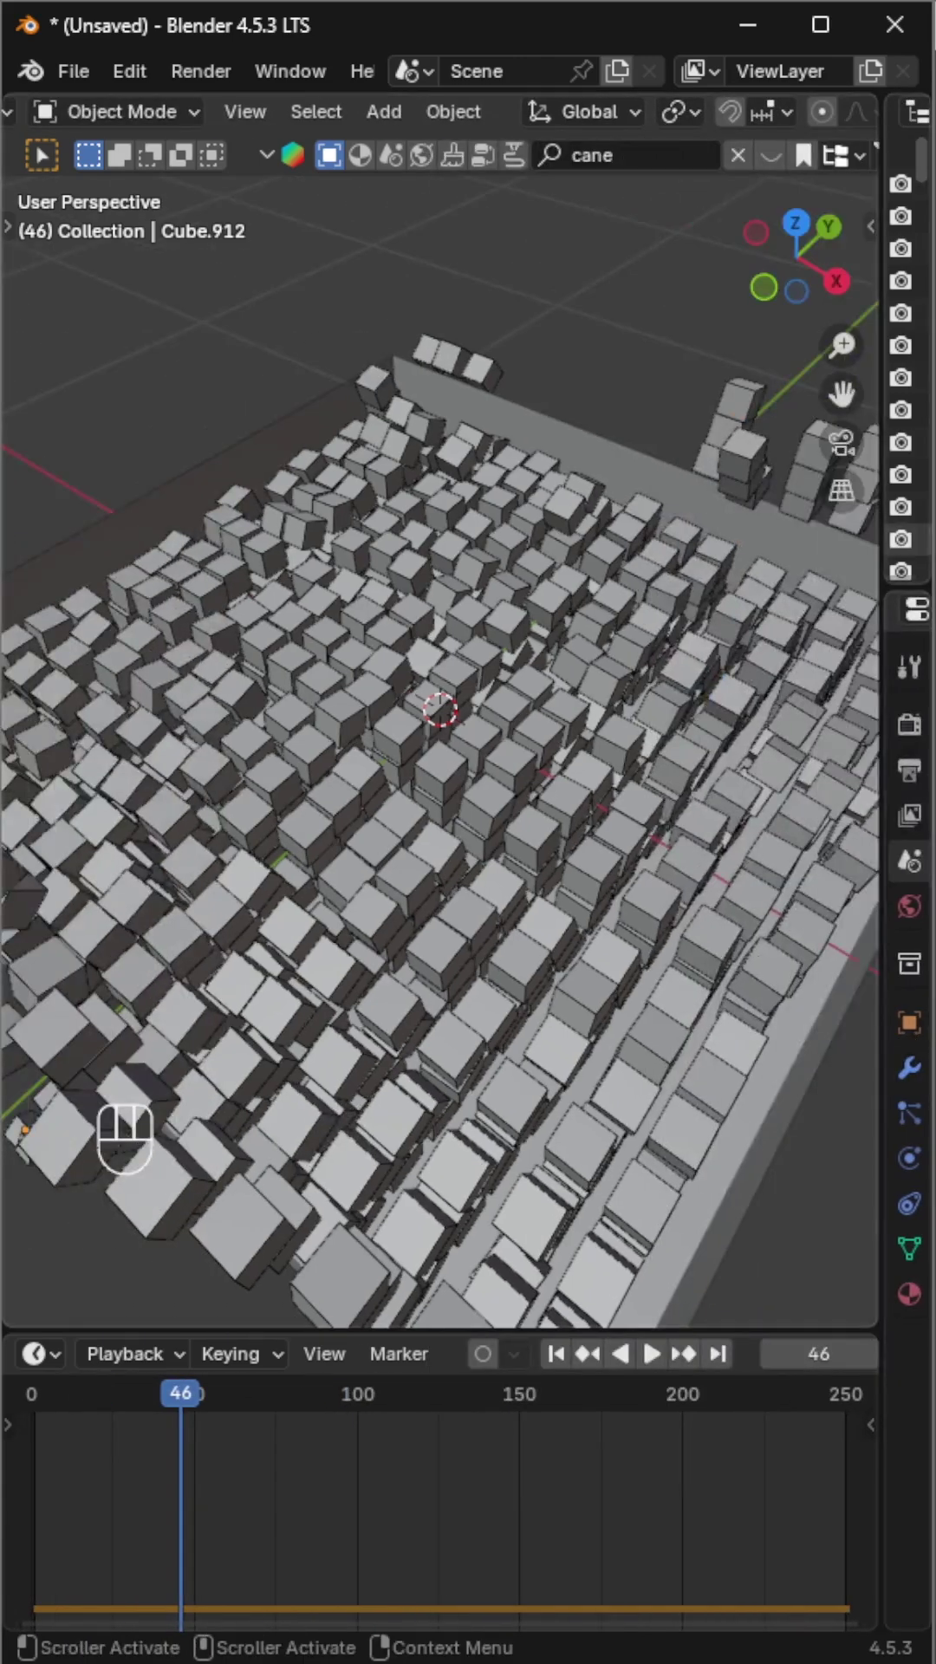